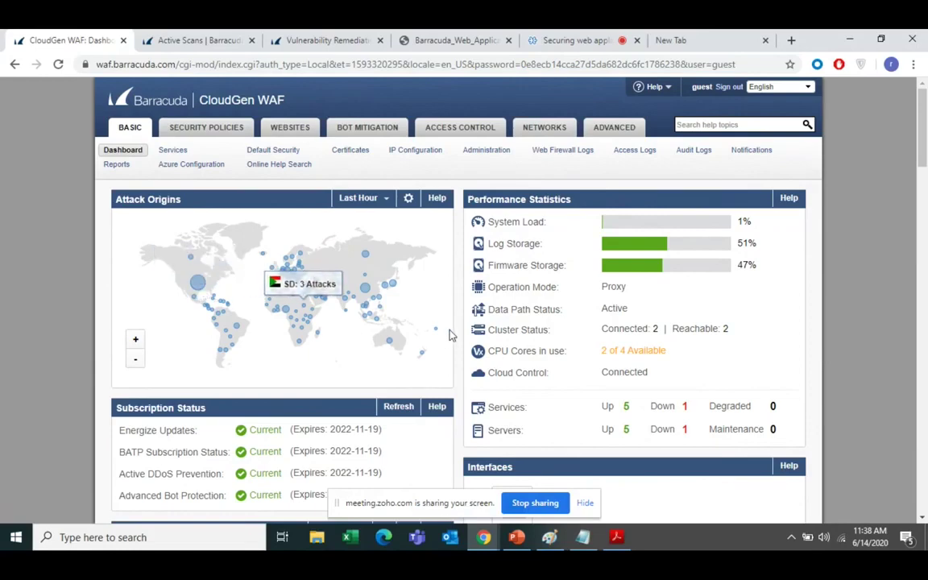
Examine the Attack Origins map's country markers and the Performance Statistics, including the cluster status and services
mouse_move(438, 333)
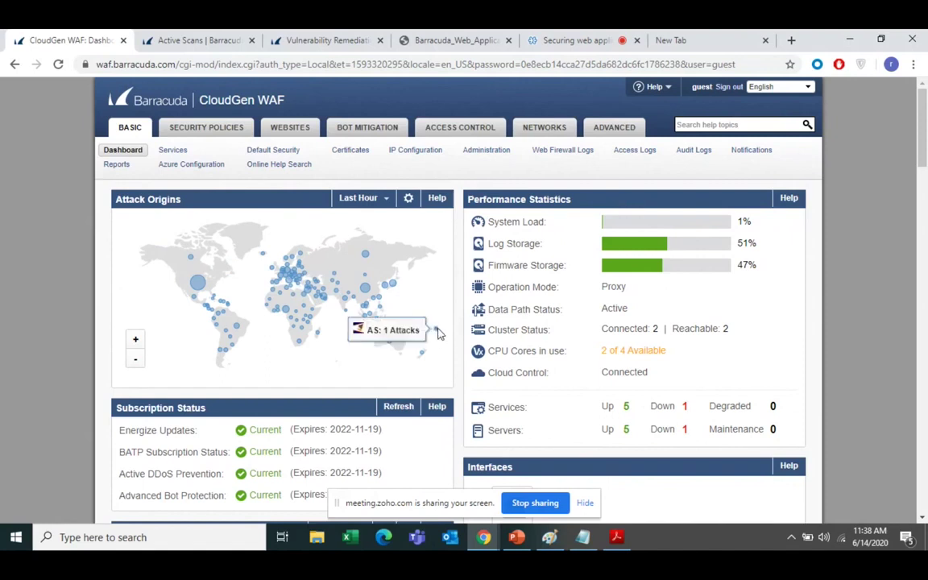
mouse_move(423, 357)
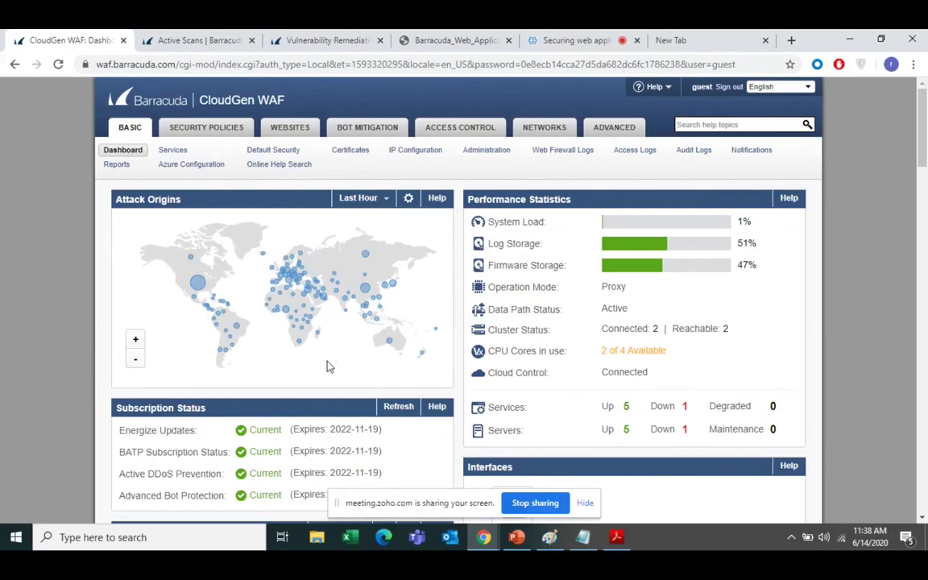
mouse_move(319, 306)
scroll(610, 288, "down", 1)
left_click_drag(541, 293, 555, 295)
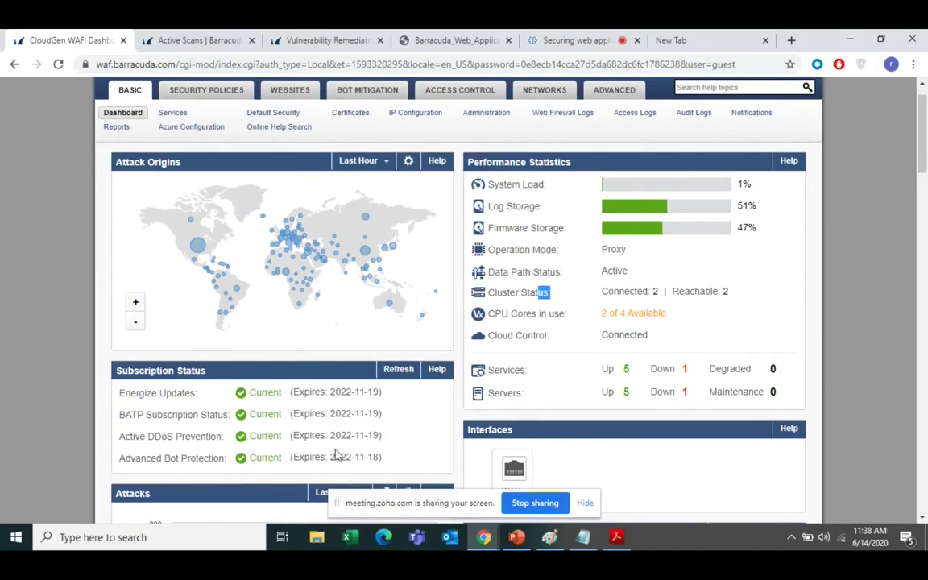
scroll(337, 455, "down", 2)
left_click(532, 277)
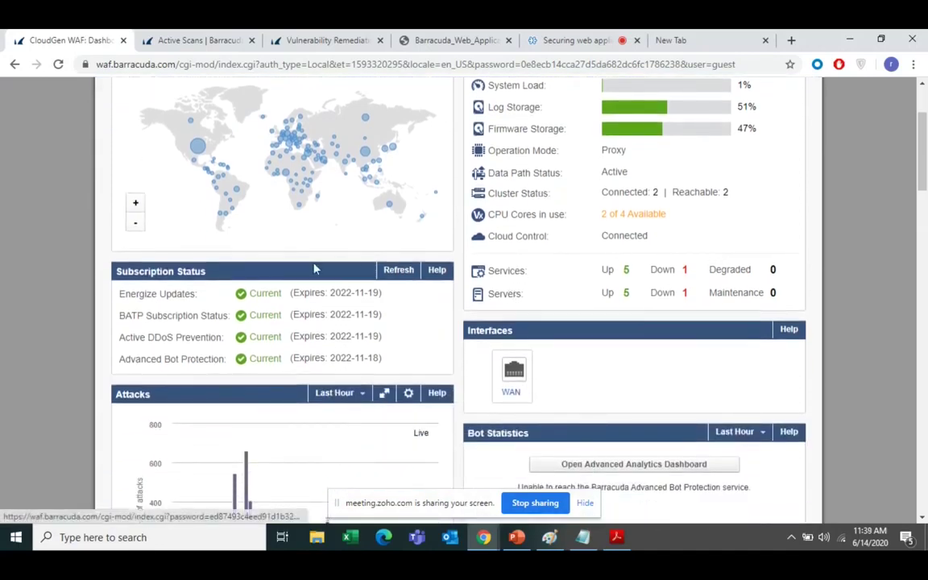
Review the Subscription Status entries, including Advanced Bot Protection and BATP Subscription Status
left_click_drag(108, 294, 240, 359)
left_click(181, 330)
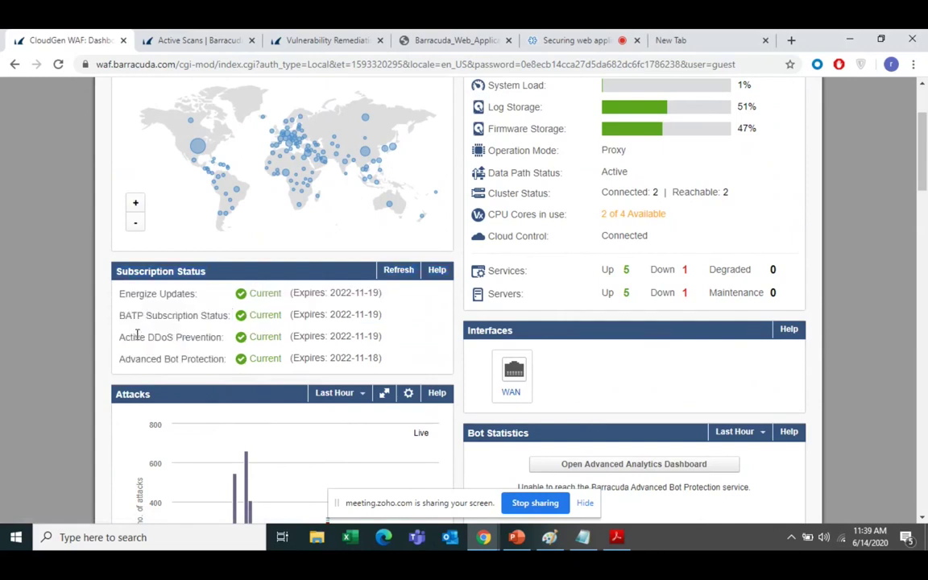
left_click_drag(150, 360, 216, 360)
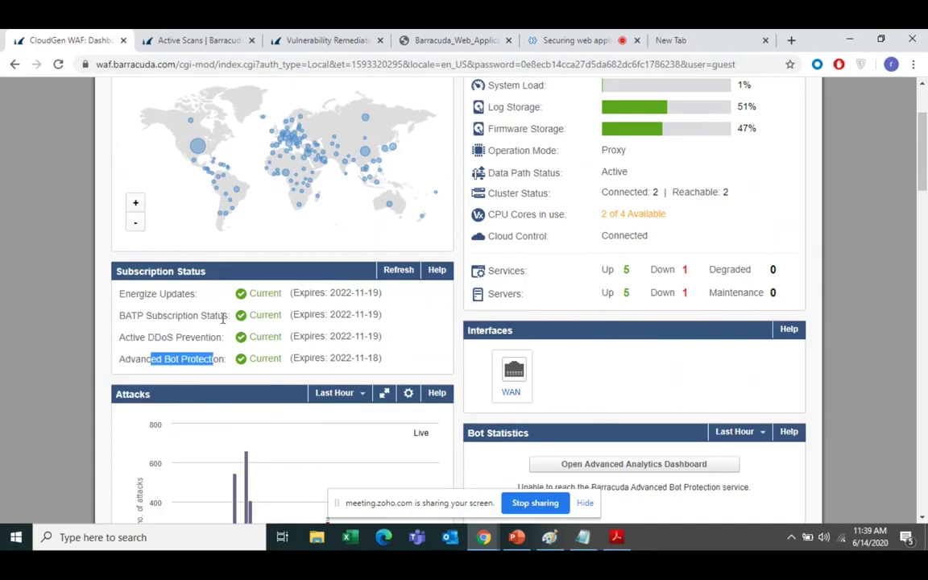
left_click_drag(141, 314, 207, 326)
scroll(209, 327, "down", 2)
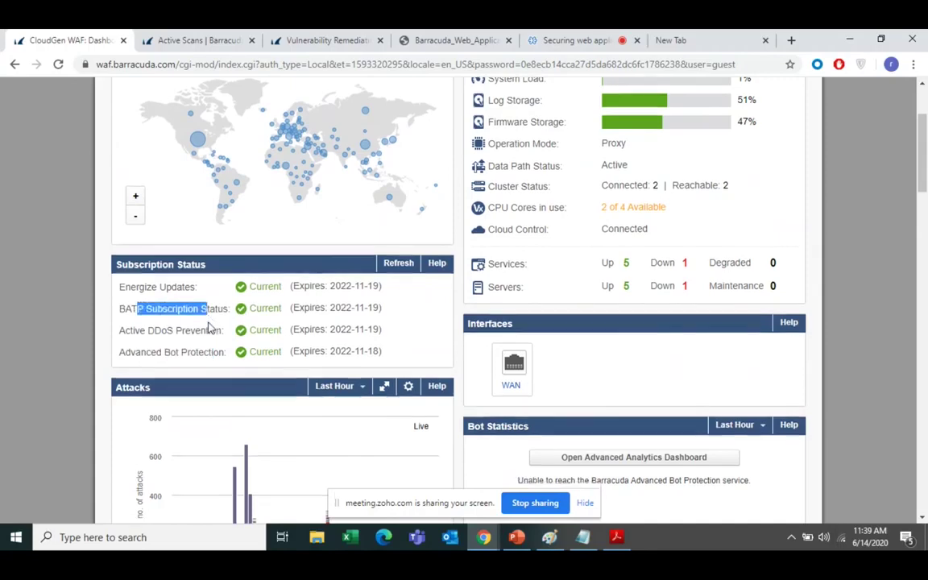
Hide the SQL Attacks series in the Attacks chart and inspect the tallest Session Tamper Attacks bar
scroll(252, 264, "down", 1)
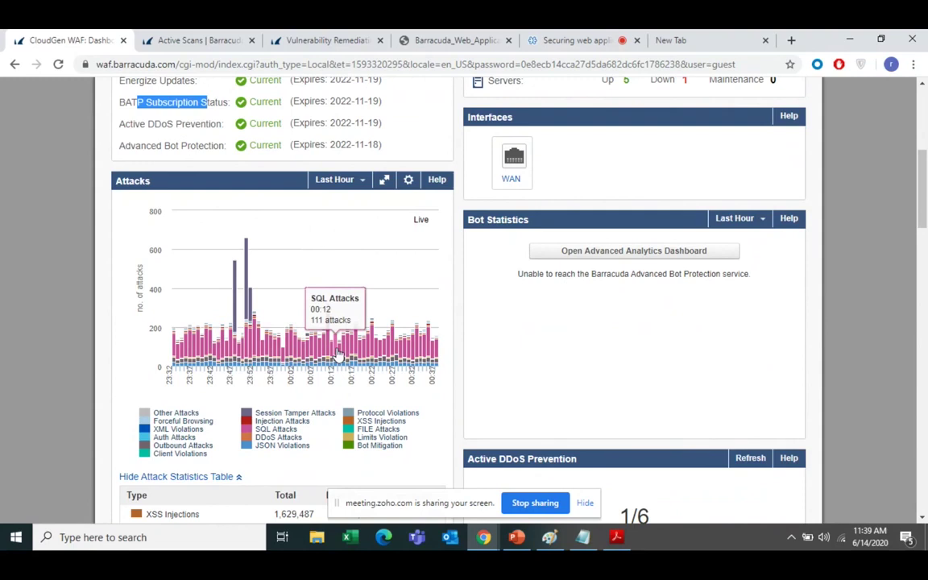
left_click(281, 429)
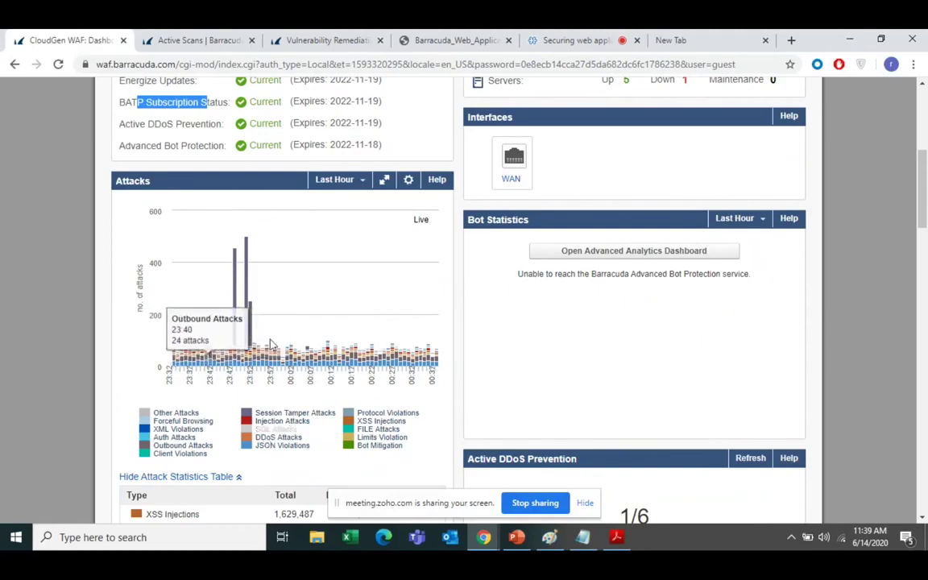
mouse_move(247, 306)
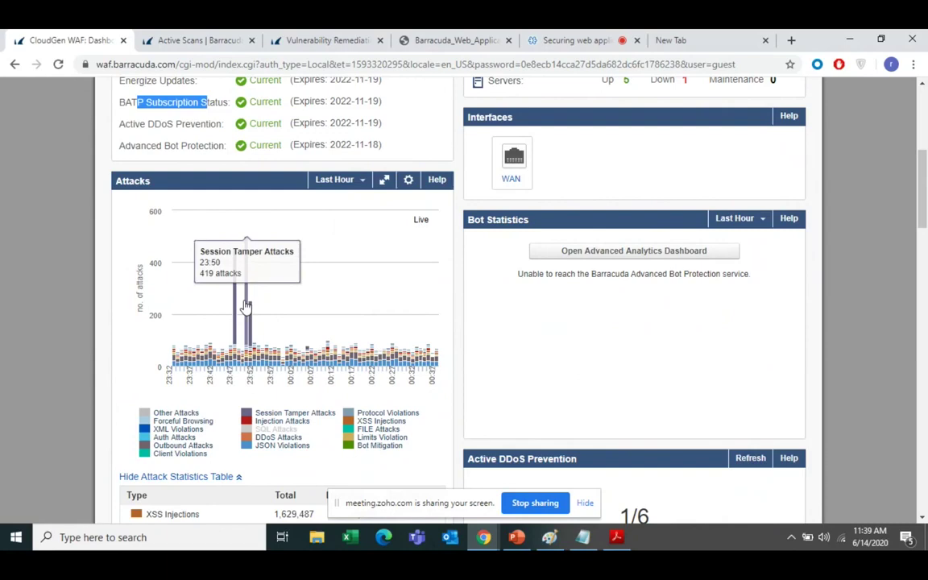
Review the attack statistics table and the bandwidth, CPU, memory and services charts down to the end of the dashboard
scroll(329, 322, "down", 3)
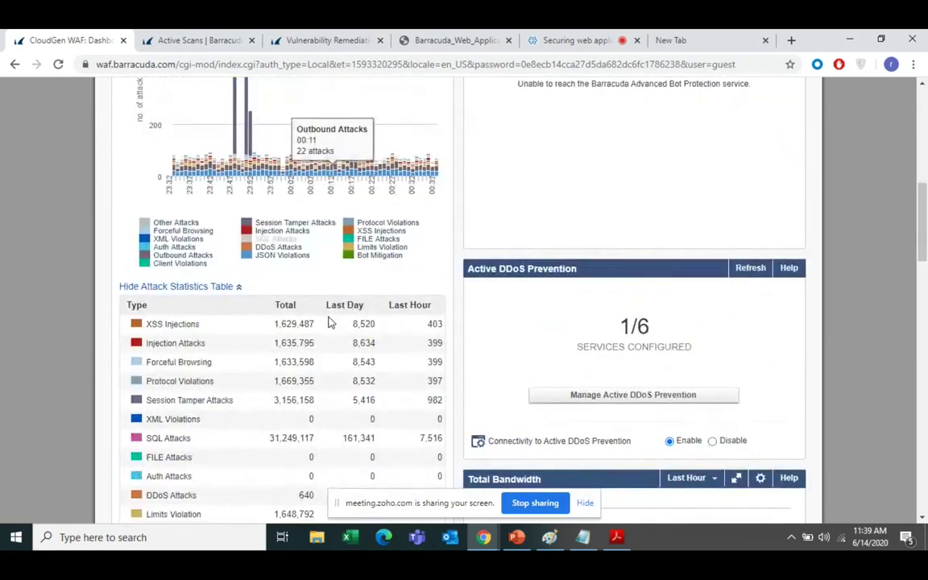
scroll(329, 322, "down", 4)
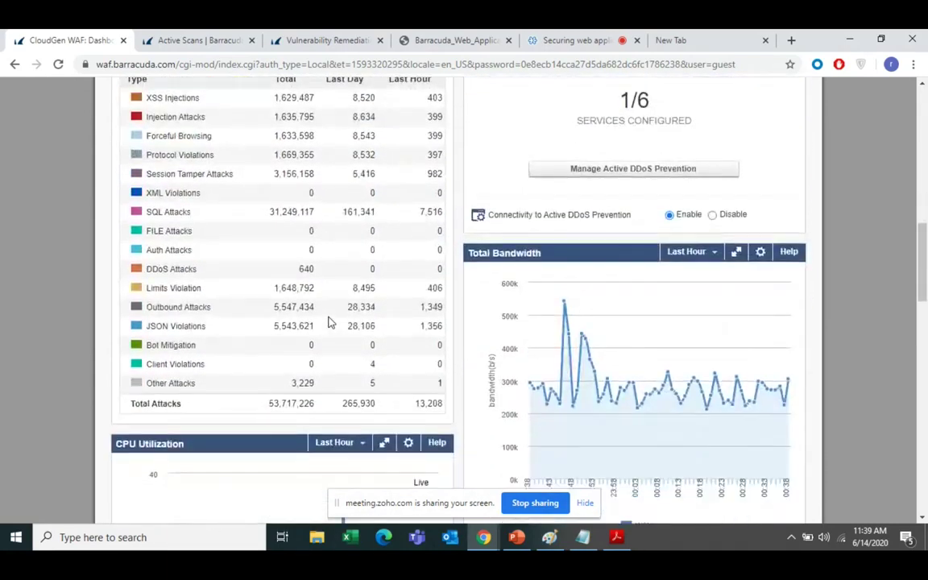
scroll(329, 322, "down", 1)
mouse_move(587, 318)
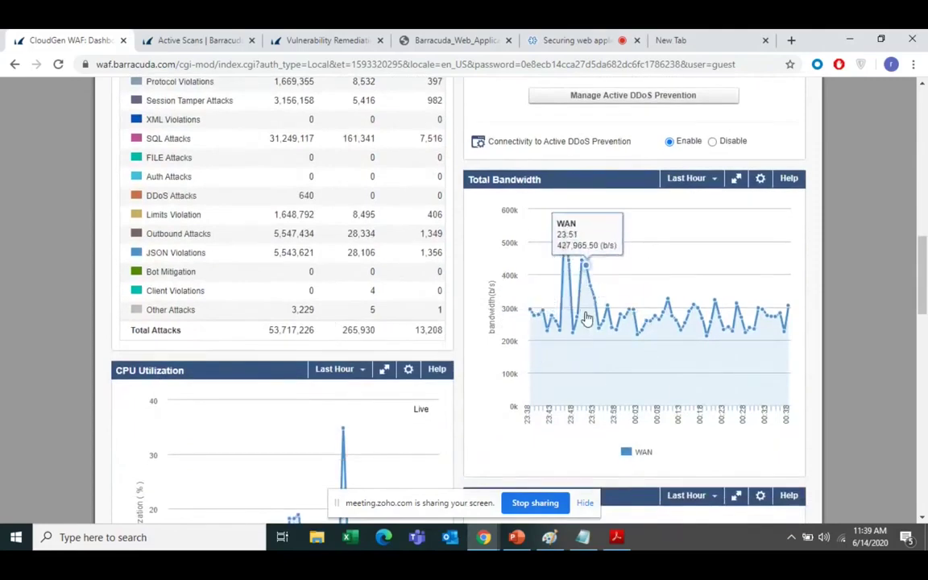
scroll(587, 318, "down", 3)
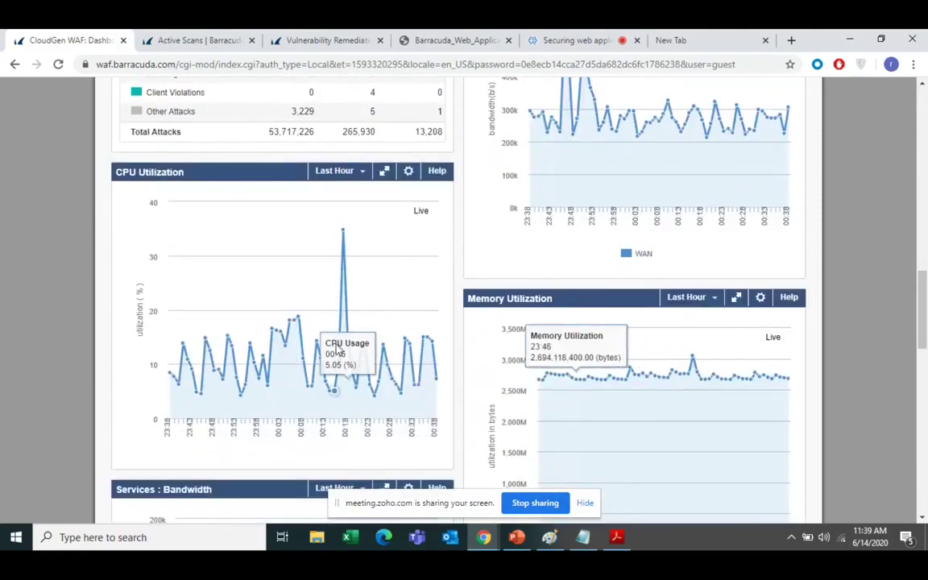
scroll(337, 348, "down", 2)
scroll(337, 349, "down", 5)
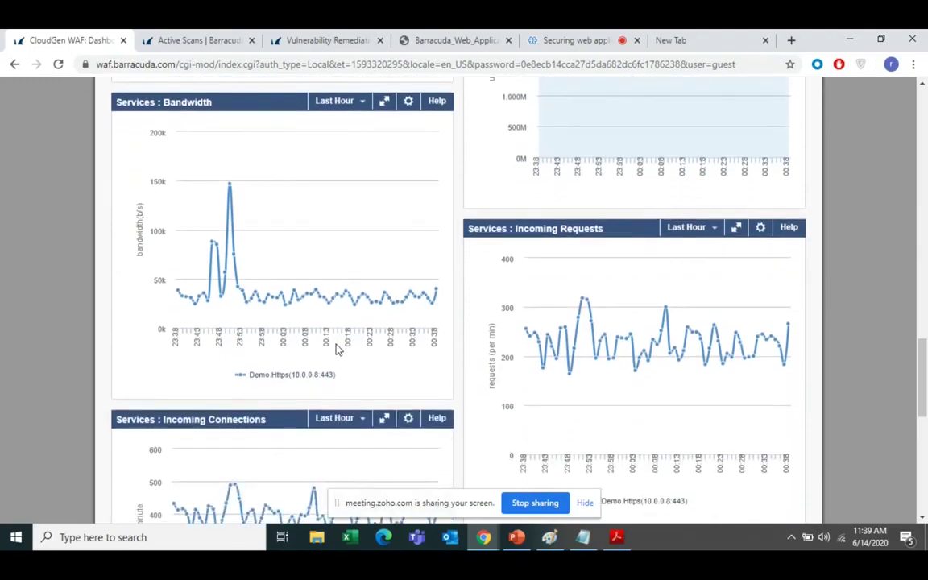
scroll(337, 348, "down", 5)
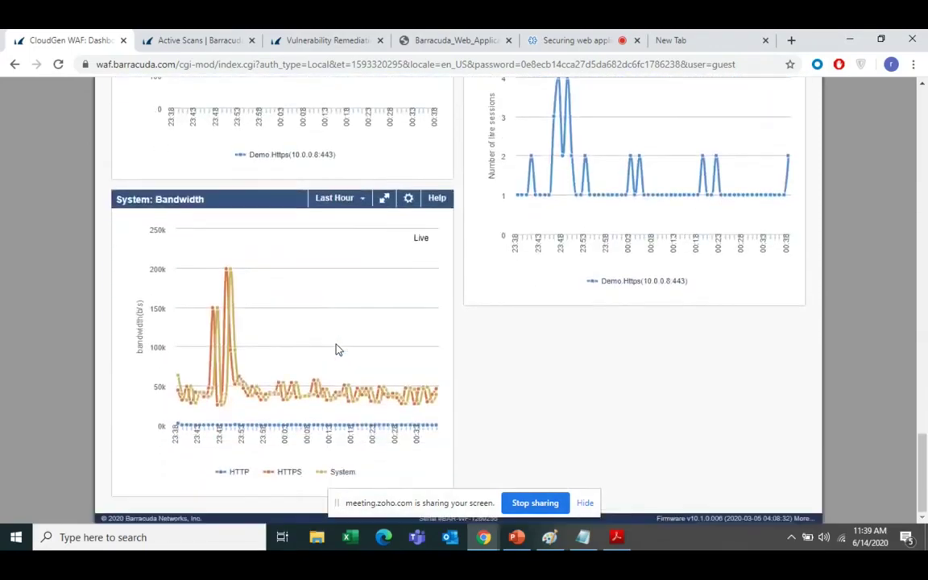
scroll(302, 265, "up", 15)
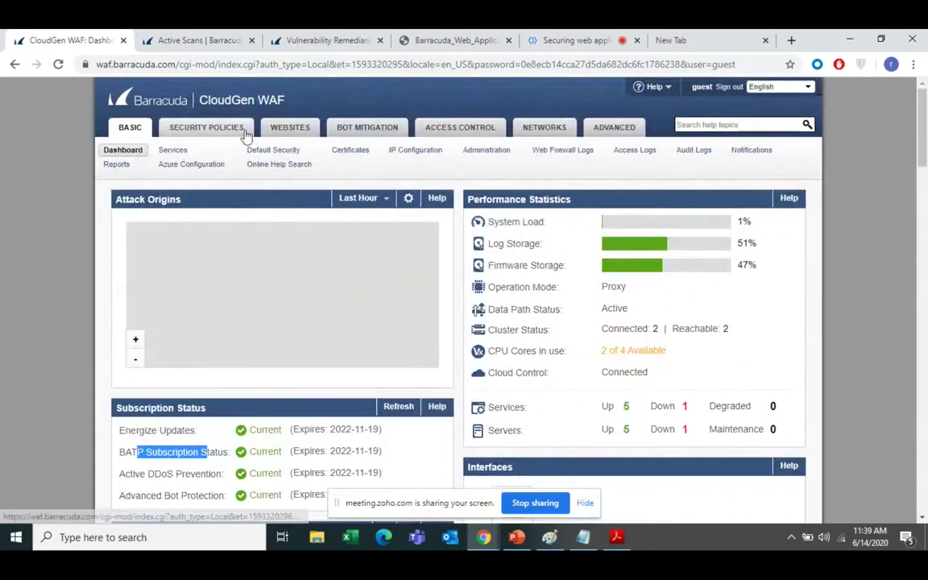
Switch to Vulnerability Manager's Active Scans page, reload it, and open a blank scan configuration briefly before closing it
left_click(200, 38)
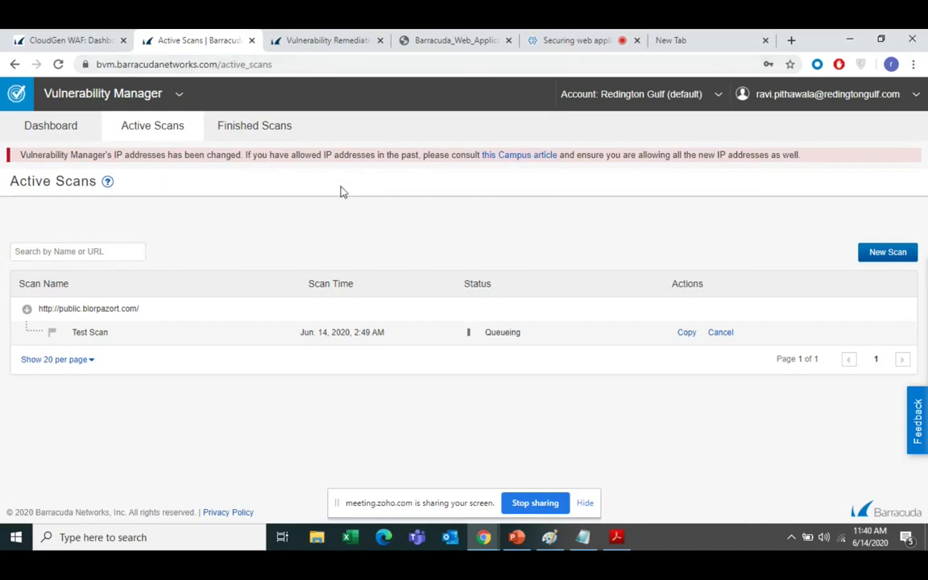
left_click(230, 66)
key("Return")
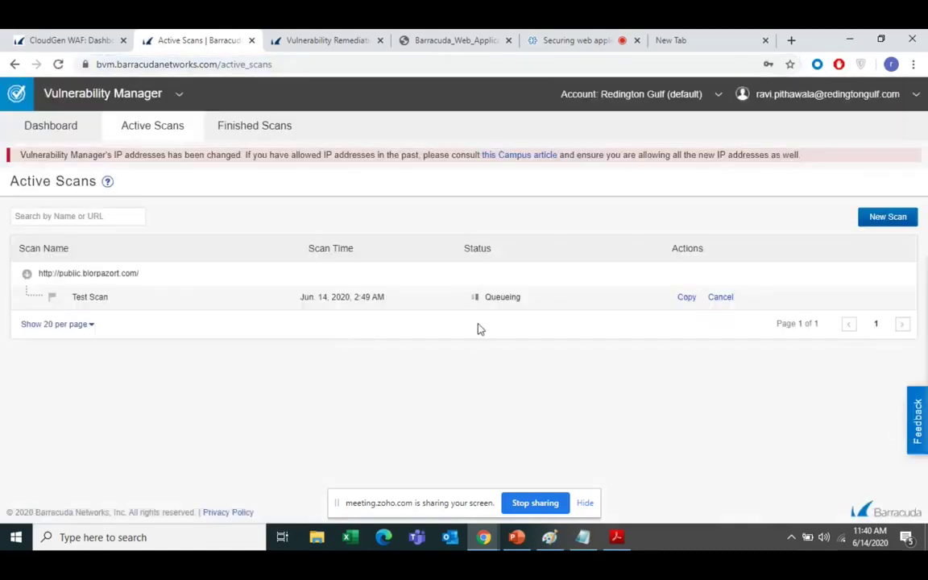
left_click(896, 216)
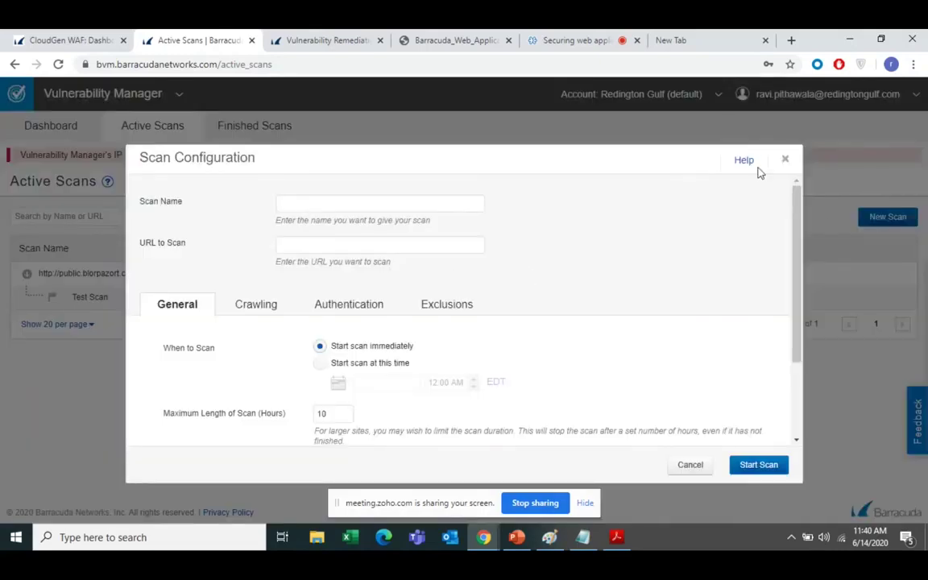
left_click(783, 159)
Sign out of Vulnerability Manager and sign back in with the saved credentials
left_click(890, 95)
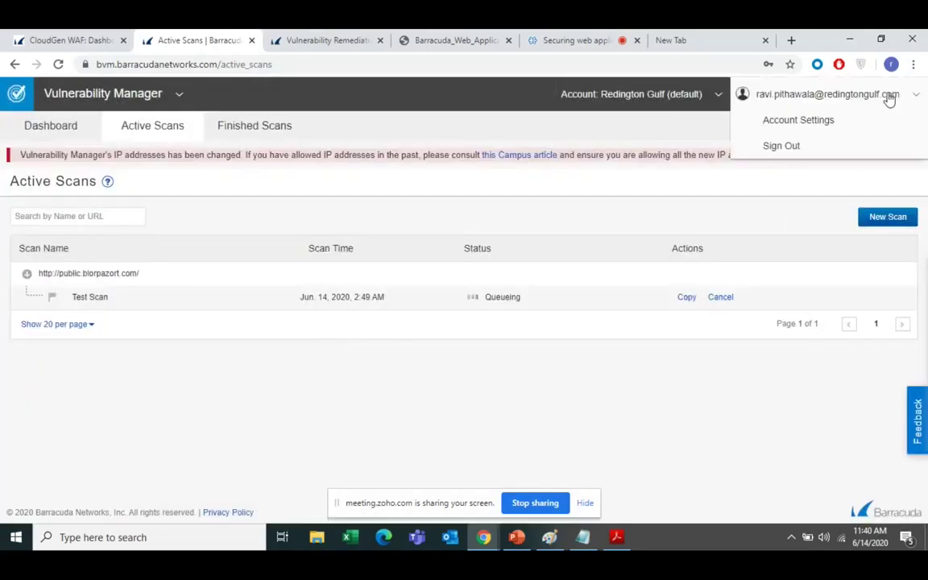
left_click(794, 148)
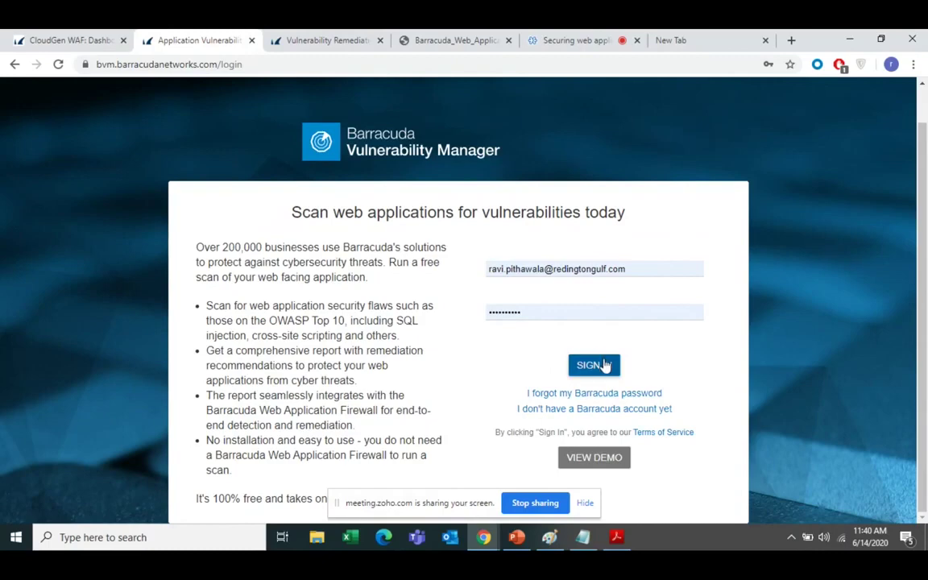
right_click(610, 458)
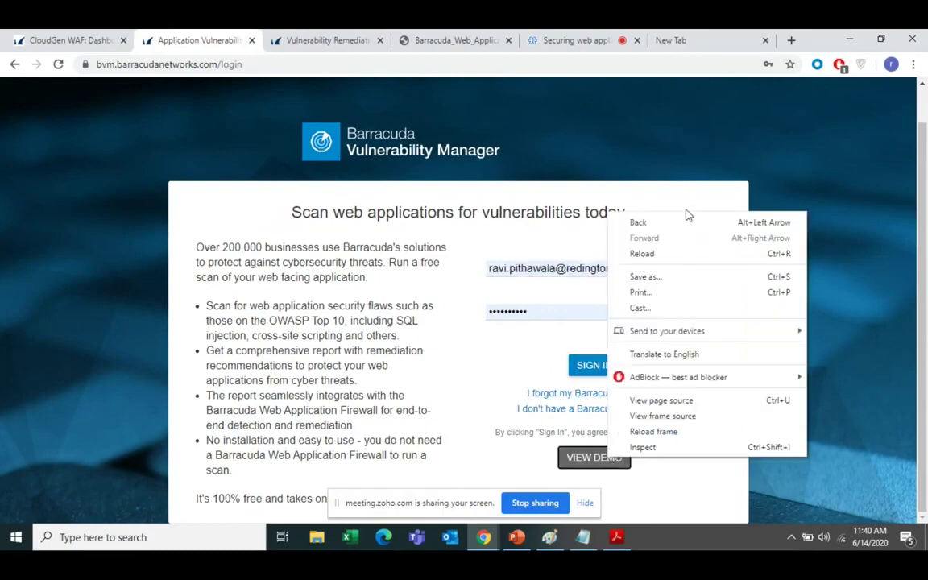
right_click(504, 384)
left_click(451, 369)
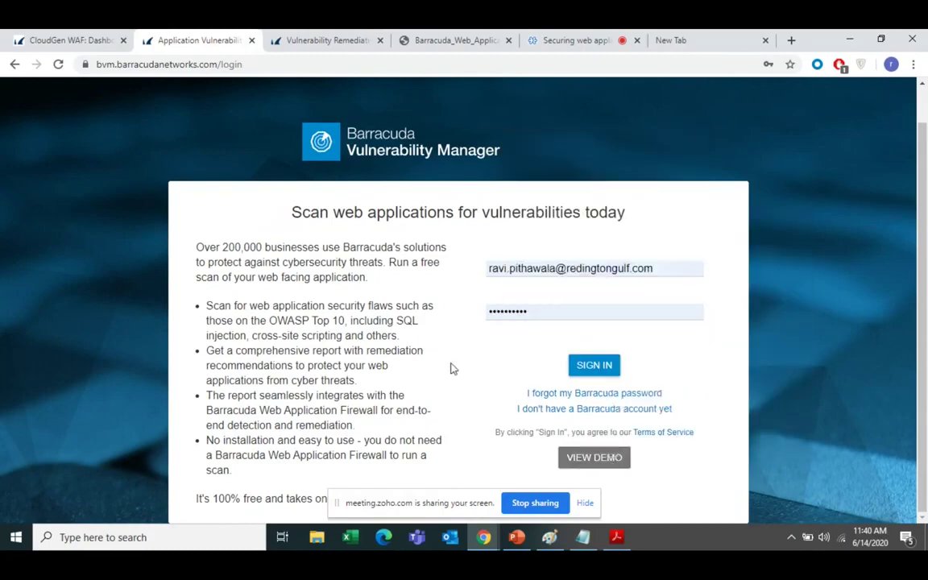
left_click_drag(451, 369, 616, 377)
left_click(614, 374)
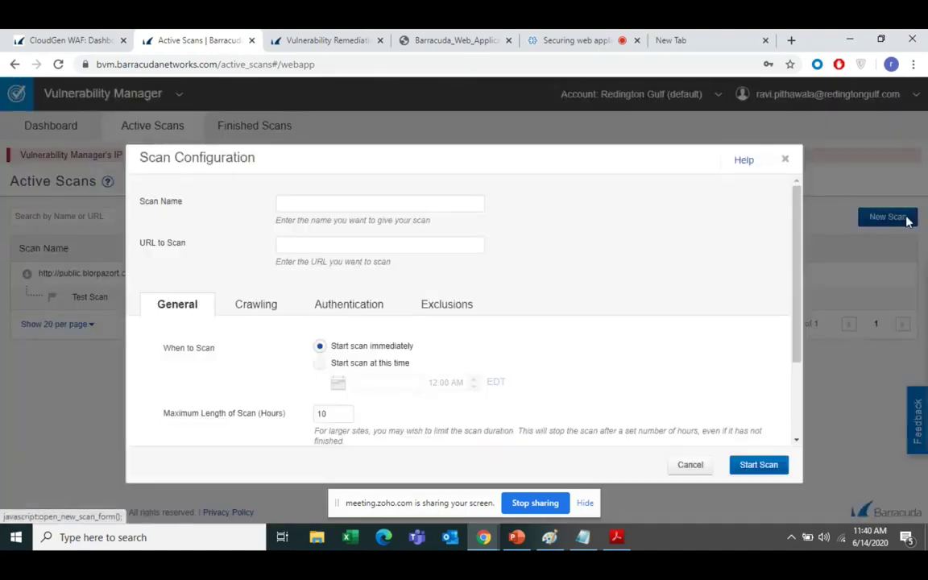
left_click(887, 216)
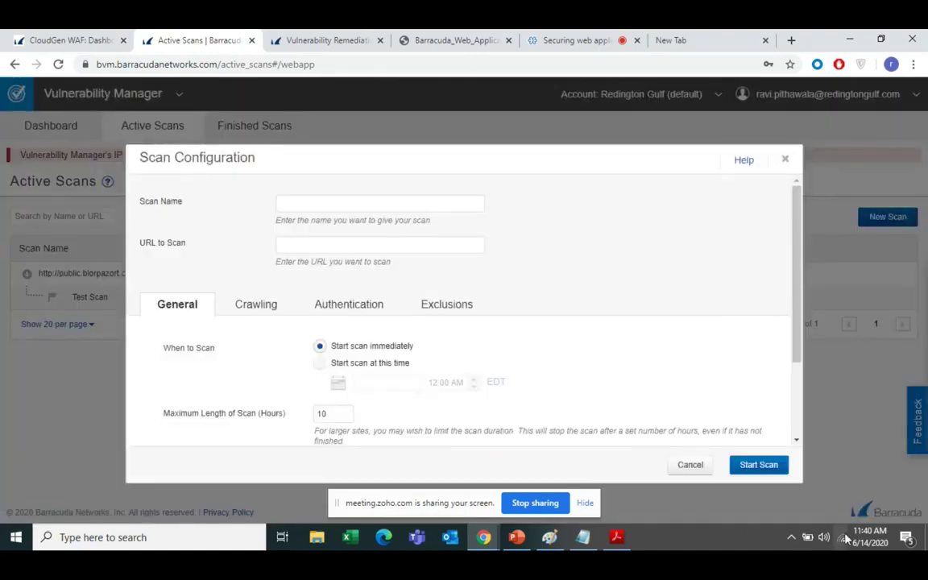
left_click(315, 205)
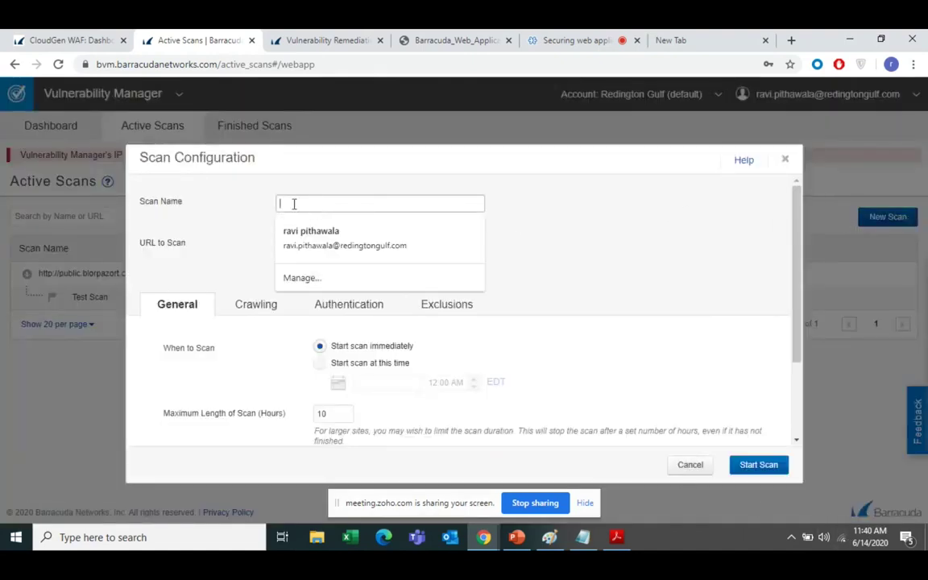
type("WAF")
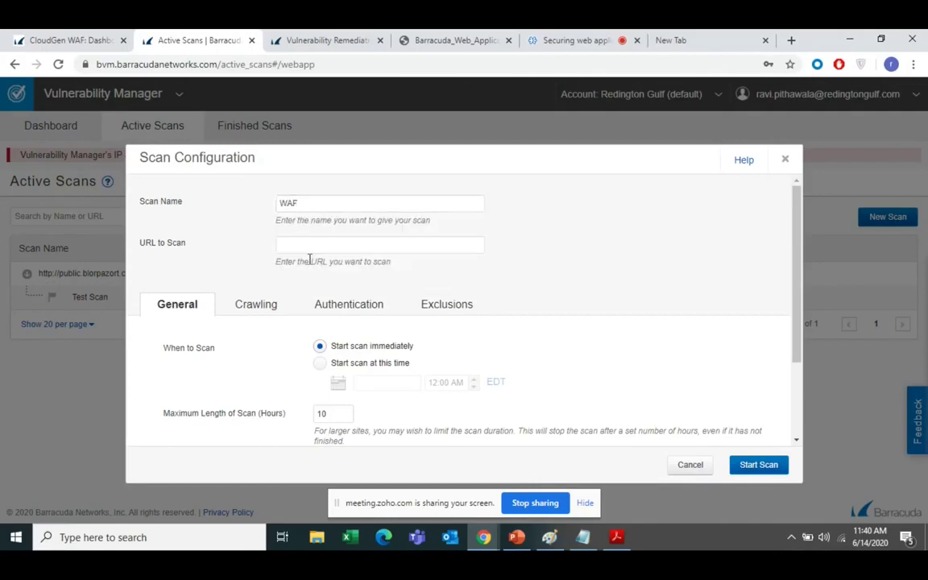
left_click(300, 250)
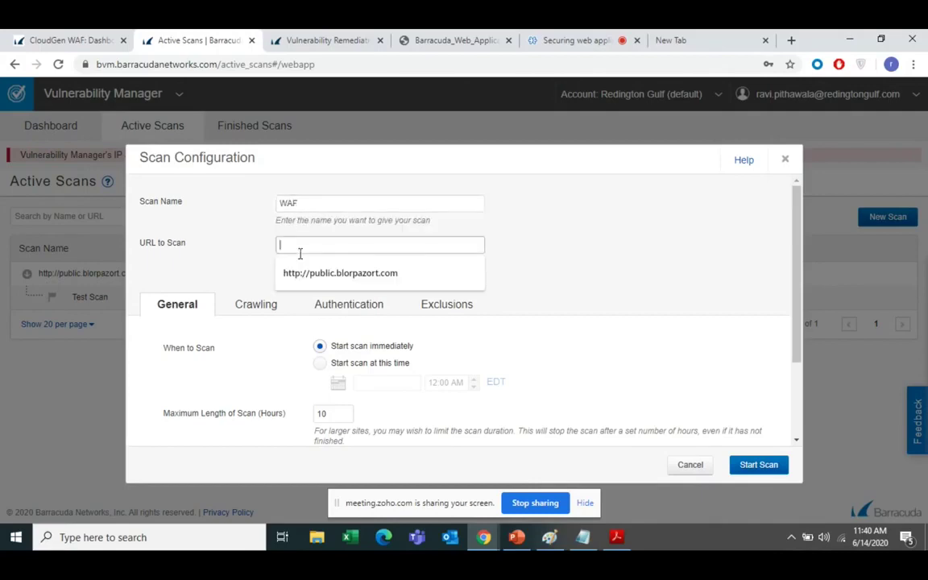
left_click(310, 273)
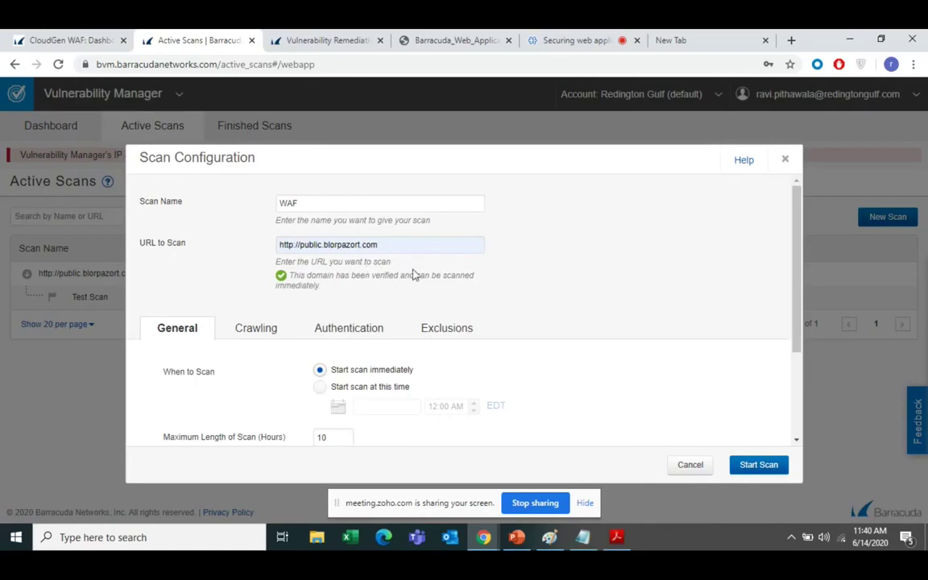
left_click(411, 239)
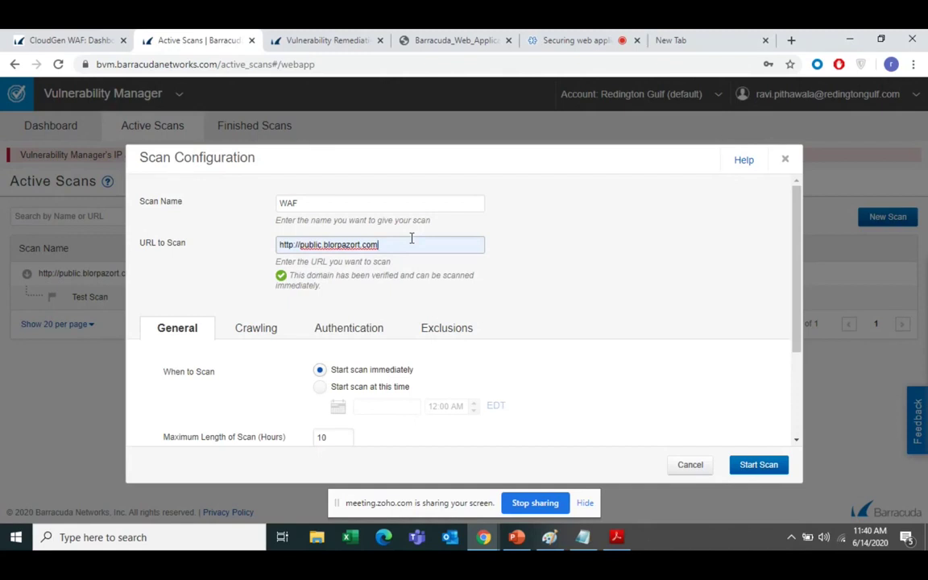
key("ctrl+a")
type("https")
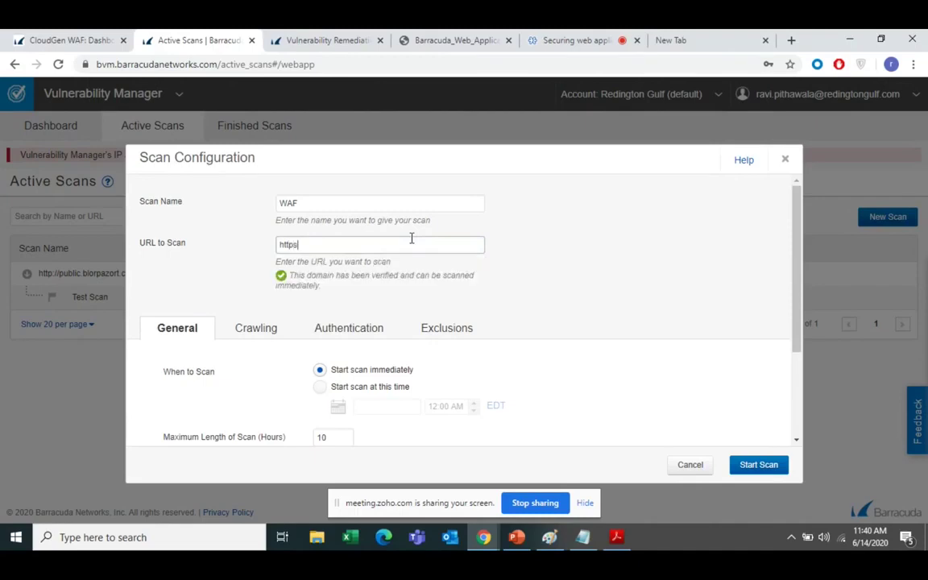
type("://reding")
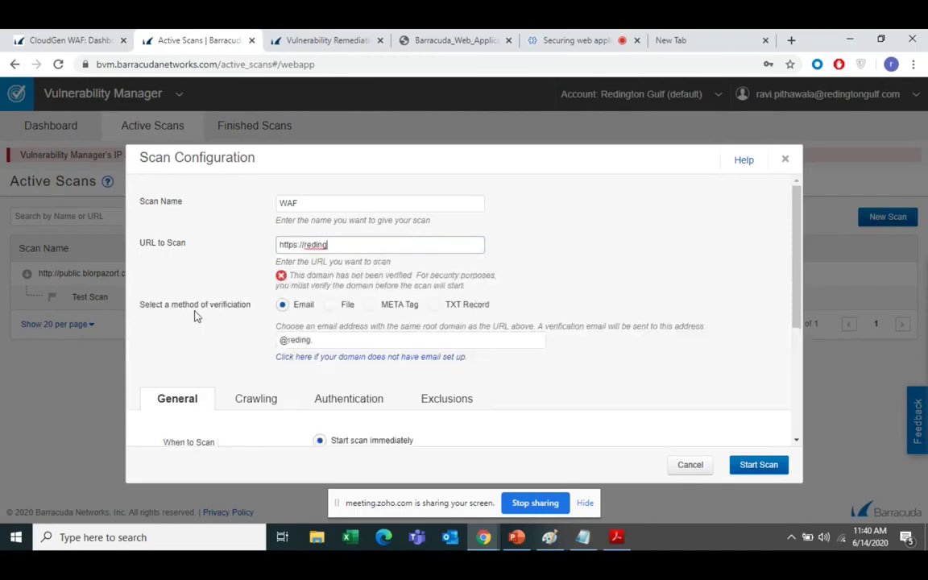
Choose File as the domain verification method and select the content required for the verification file
left_click(338, 306)
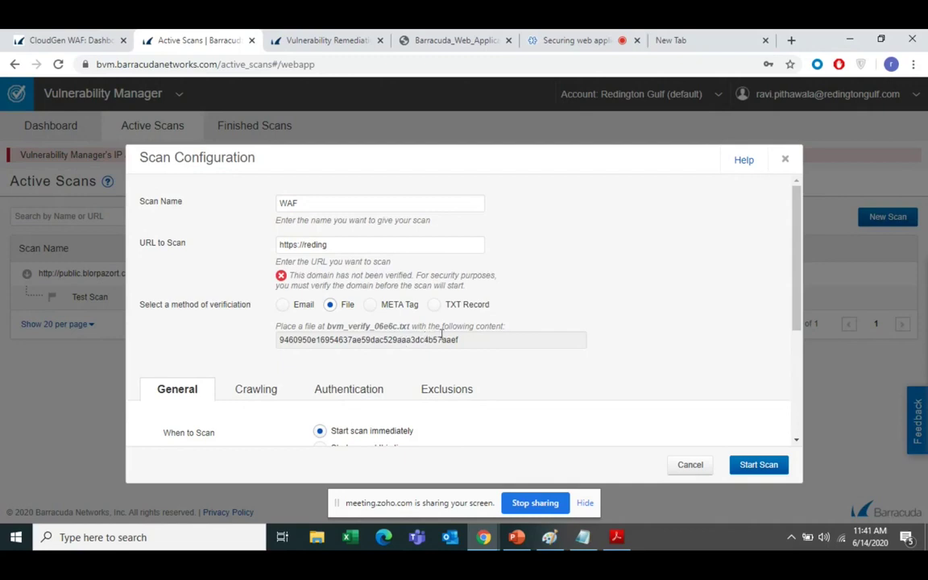
left_click_drag(491, 337, 207, 327)
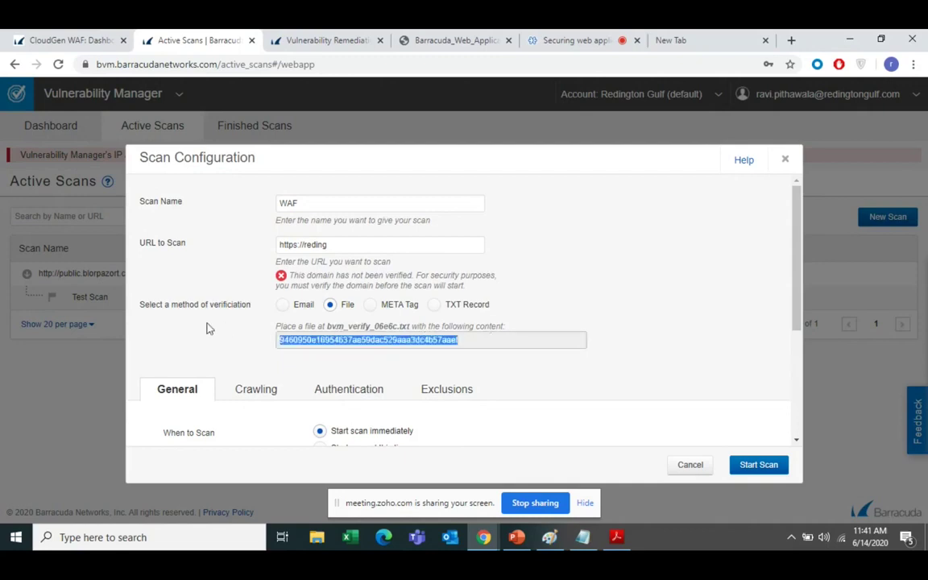
Review the META Tag and TXT Record domain verification options, and switch the verification method to Email
left_click(371, 306)
left_click_drag(457, 341, 703, 356)
left_click(634, 343)
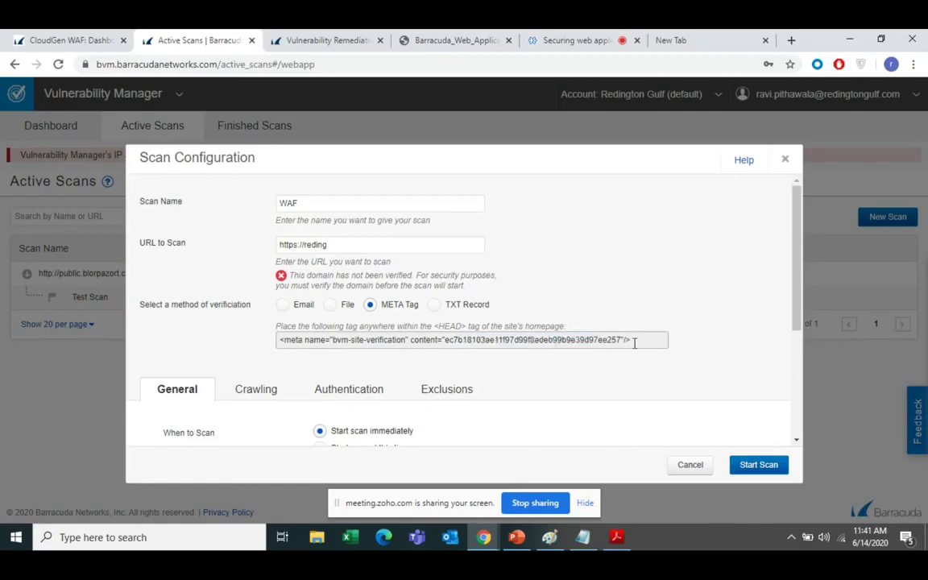
left_click_drag(635, 343, 203, 307)
left_click(435, 306)
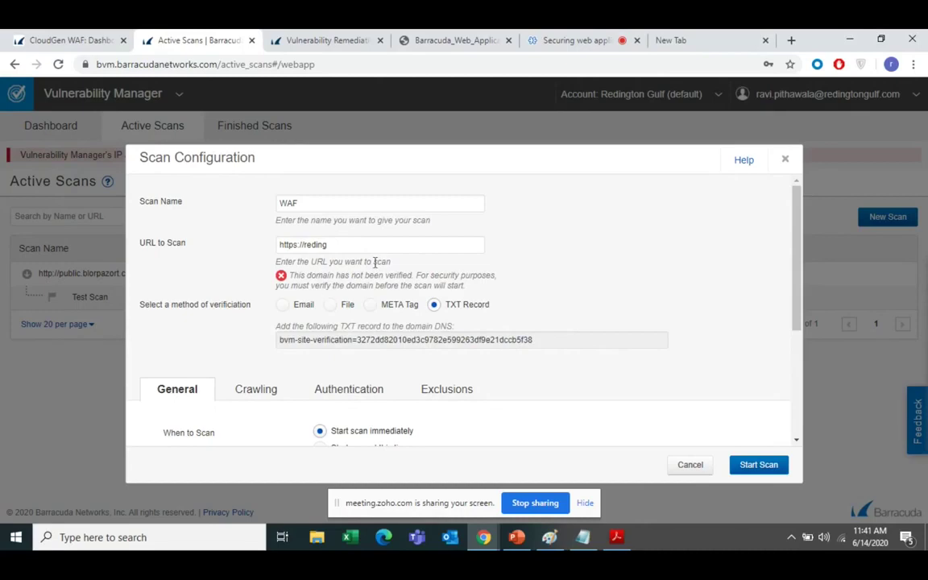
left_click(282, 310)
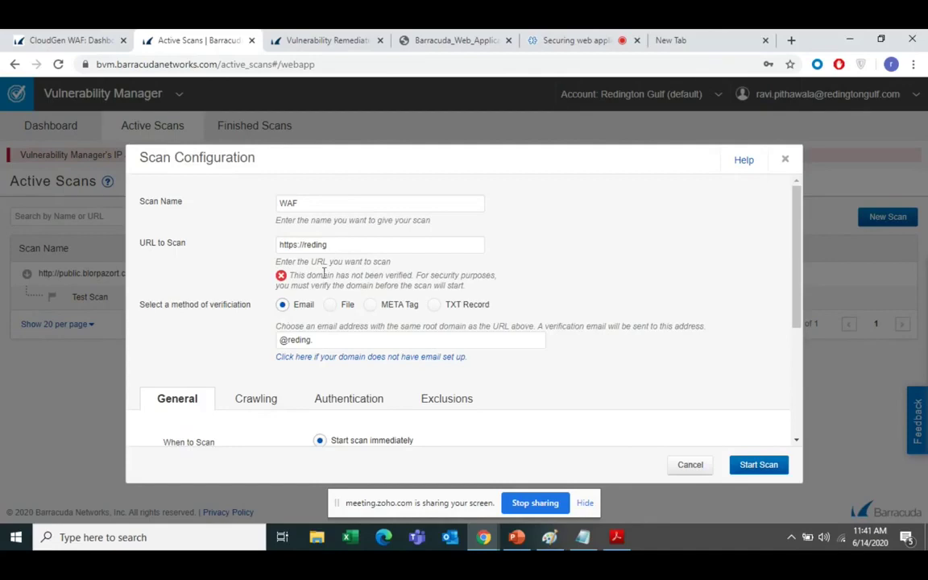
Review the WAF scan's URL and general settings, and cancel the scan configuration
left_click_drag(354, 244, 169, 242)
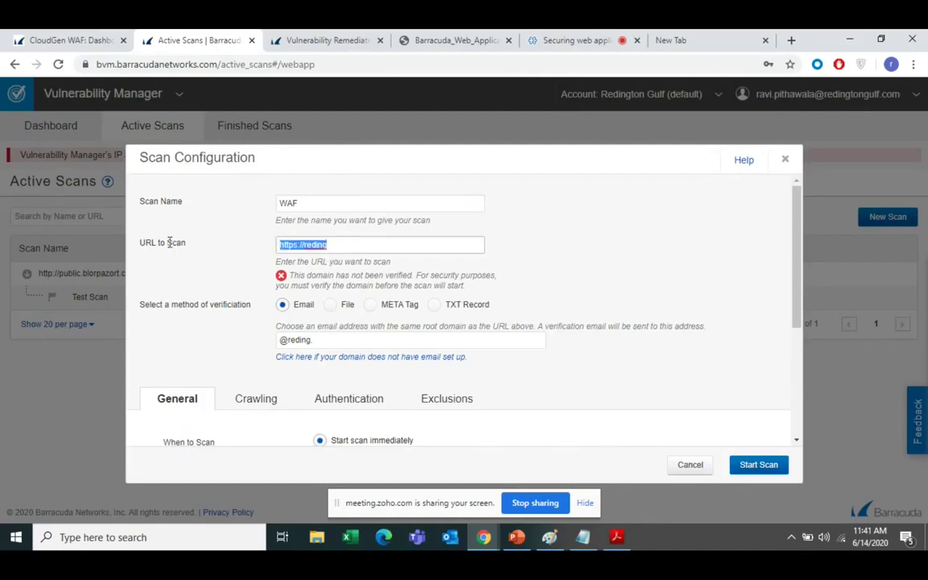
scroll(290, 346, "down", 3)
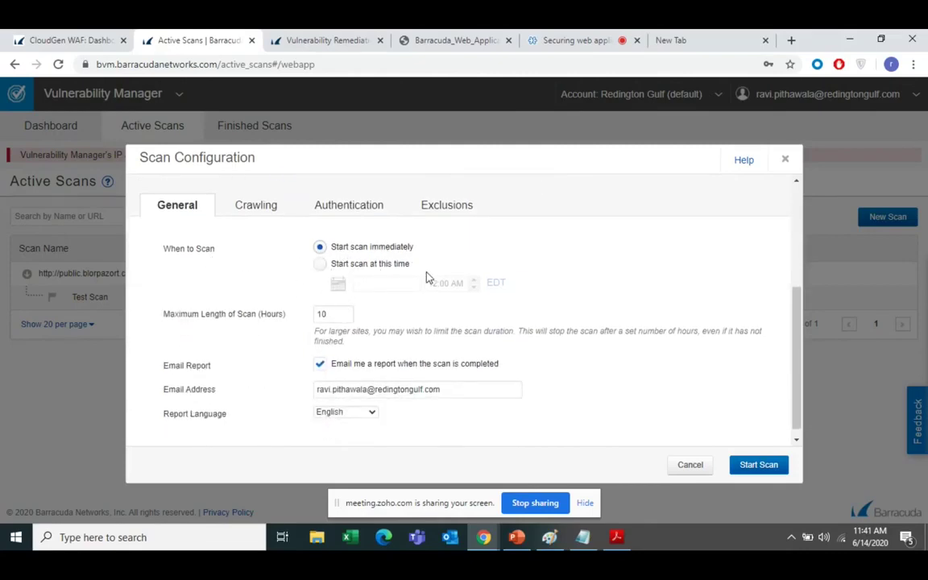
scroll(237, 356, "down", 1)
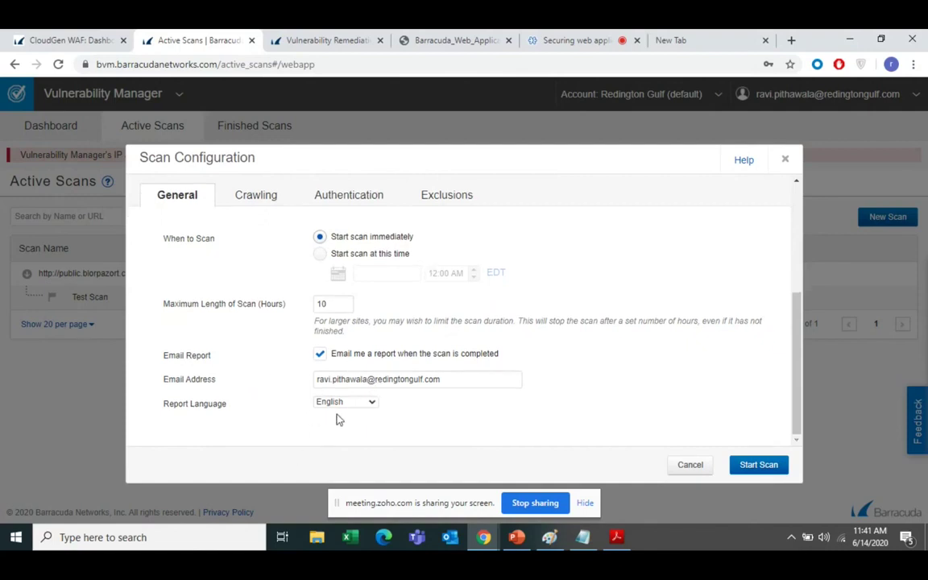
scroll(392, 350, "up", 5)
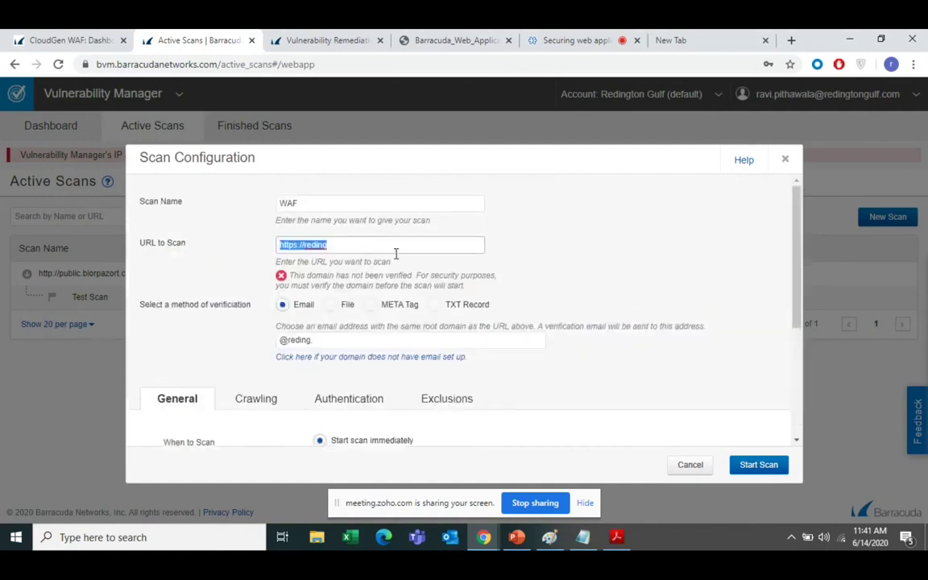
left_click(690, 464)
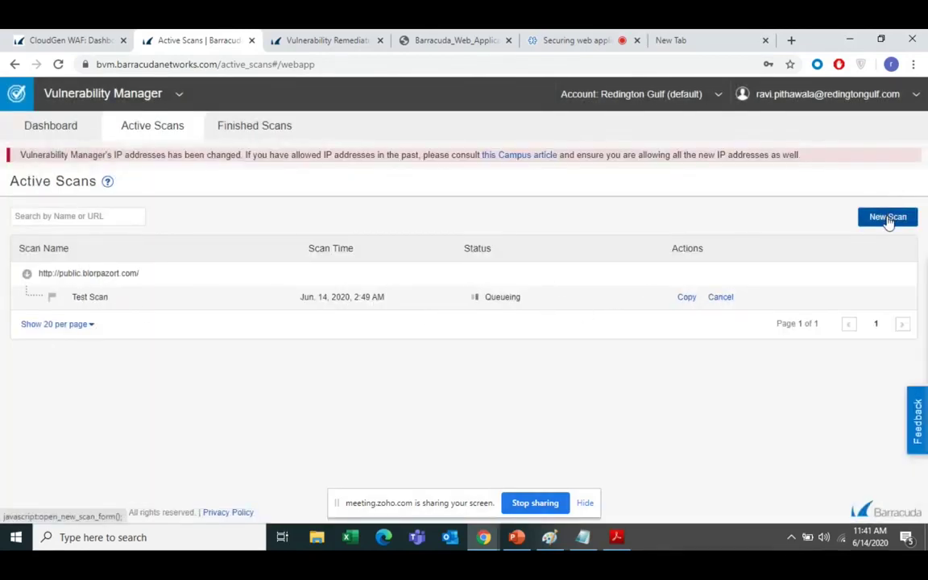
Sign out of the current Vulnerability Manager account and open the demo account
left_click(805, 94)
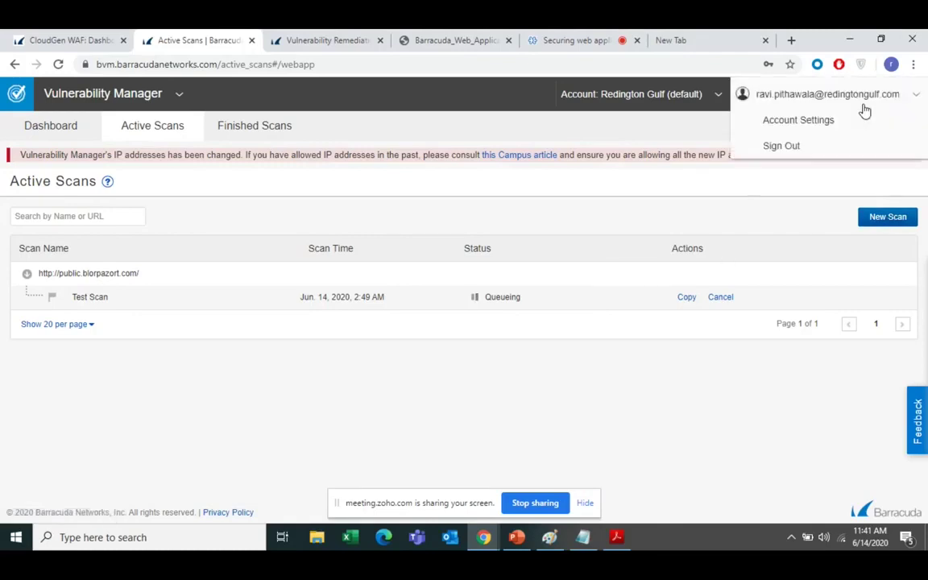
left_click(822, 145)
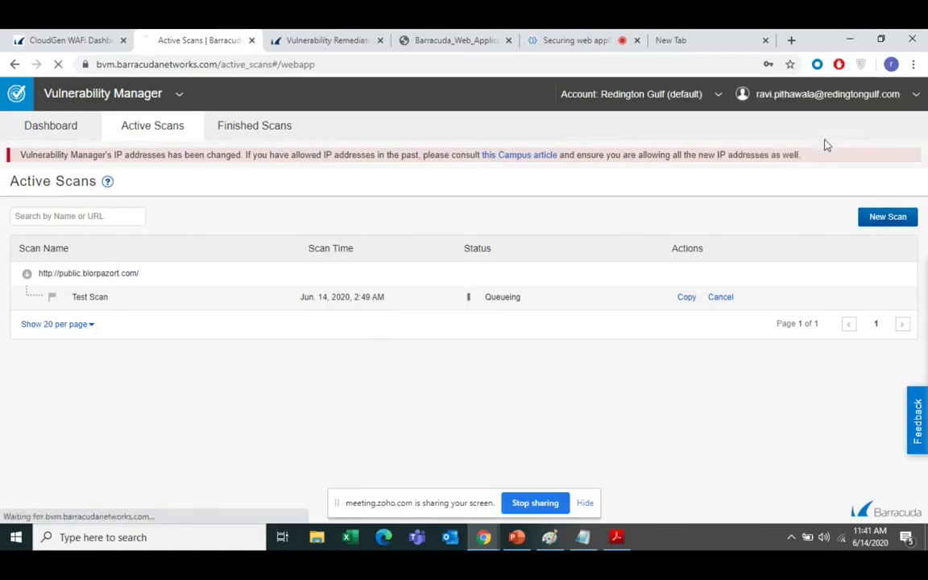
scroll(532, 427, "down", 1)
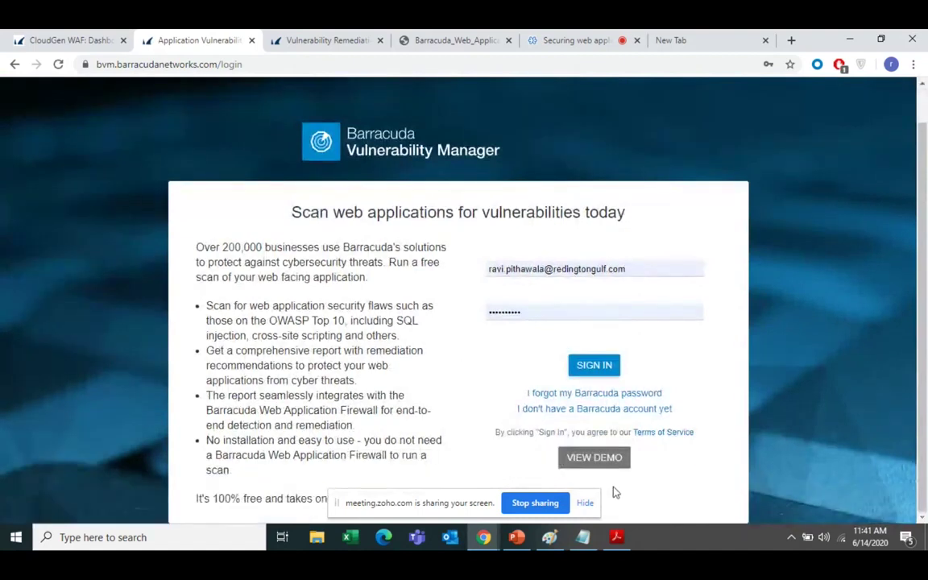
left_click(595, 458)
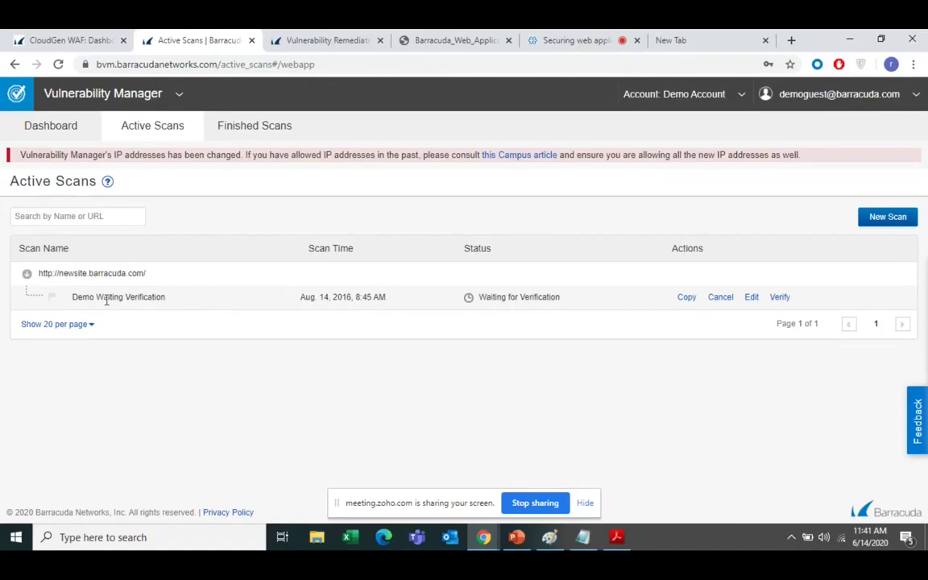
Open the finished scans and check the vulnerability details of the Jan. 20, 2017 Wordpress / Joomla - Future Scan
left_click(244, 138)
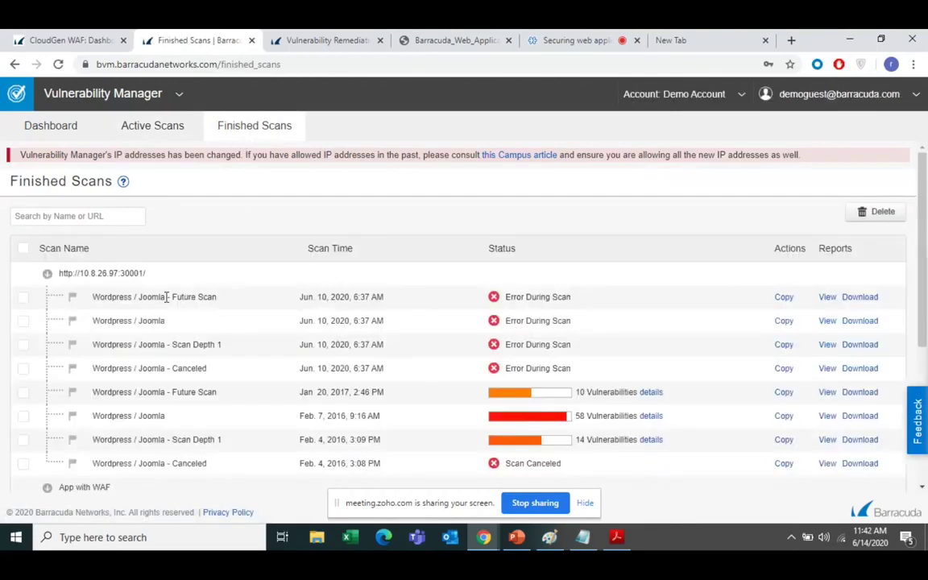
scroll(310, 308, "down", 1)
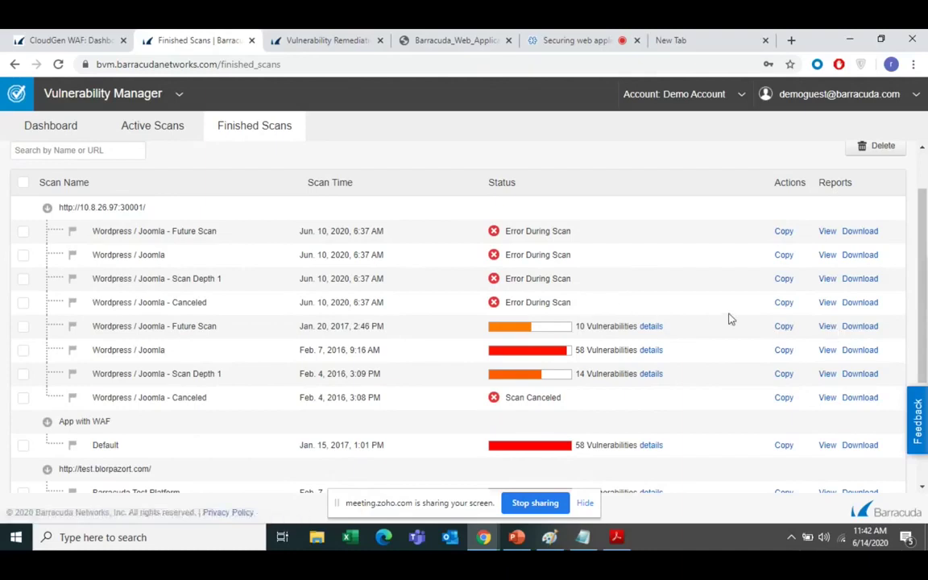
left_click(649, 327)
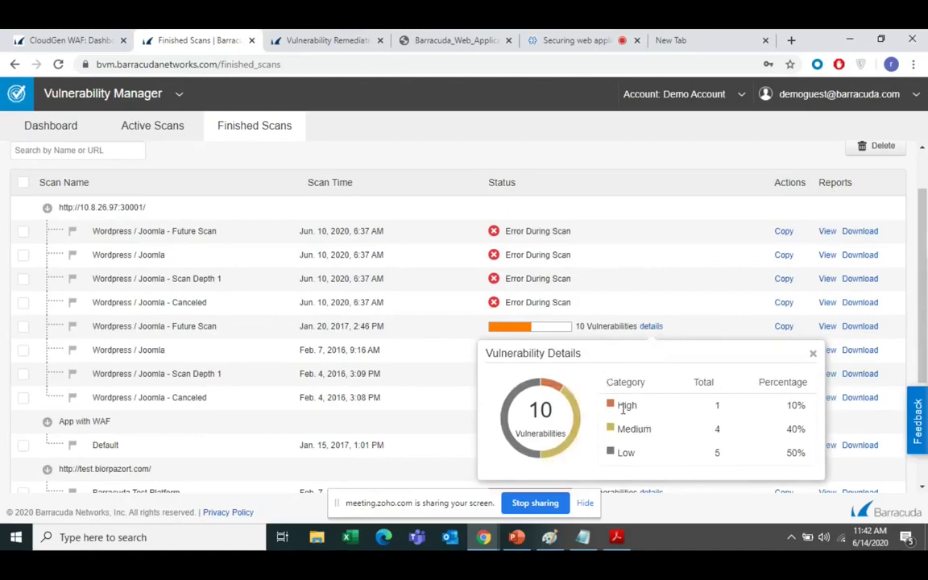
left_click_drag(617, 428, 654, 461)
left_click(813, 354)
View the report of the Jan. 20, 2017 Wordpress / Joomla - Future Scan and examine its Standard Compliance section
left_click(827, 327)
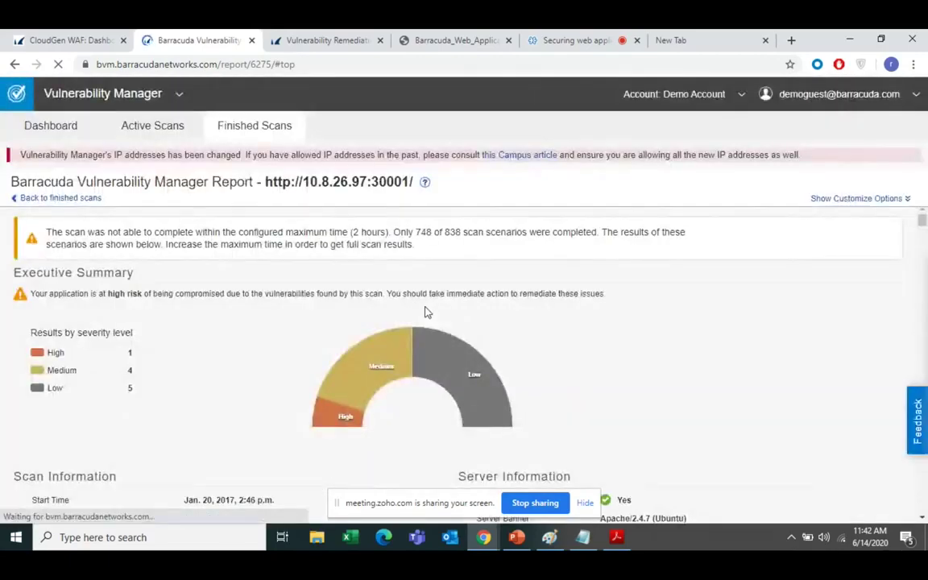
scroll(428, 313, "down", 2)
scroll(427, 312, "down", 3)
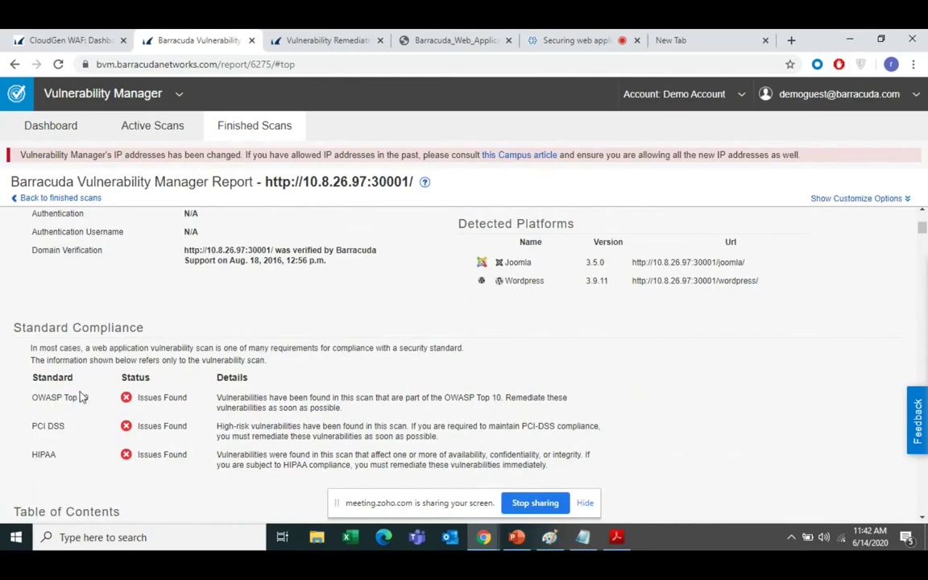
left_click_drag(57, 398, 89, 400)
left_click_drag(31, 375, 181, 411)
left_click(159, 411)
left_click_drag(141, 378, 165, 427)
left_click_drag(227, 398, 575, 499)
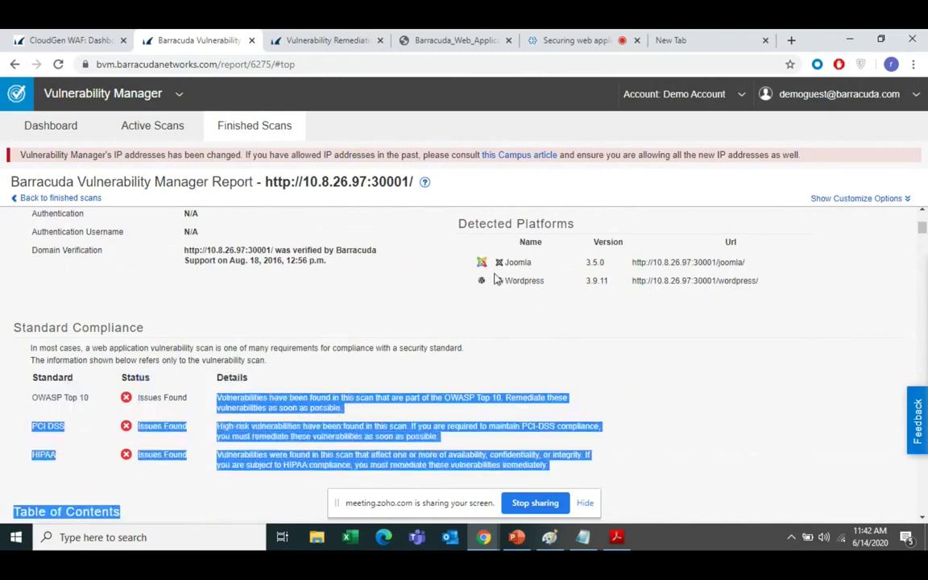
Examine the report's detected platforms and the address listed under Domain Verification
left_click_drag(450, 245, 761, 293)
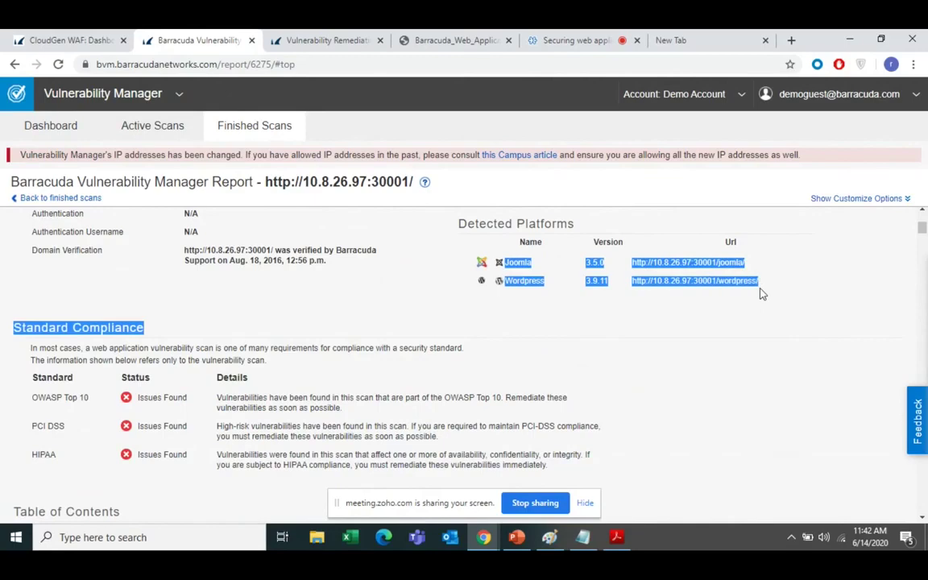
left_click(761, 292)
left_click_drag(276, 246, 207, 252)
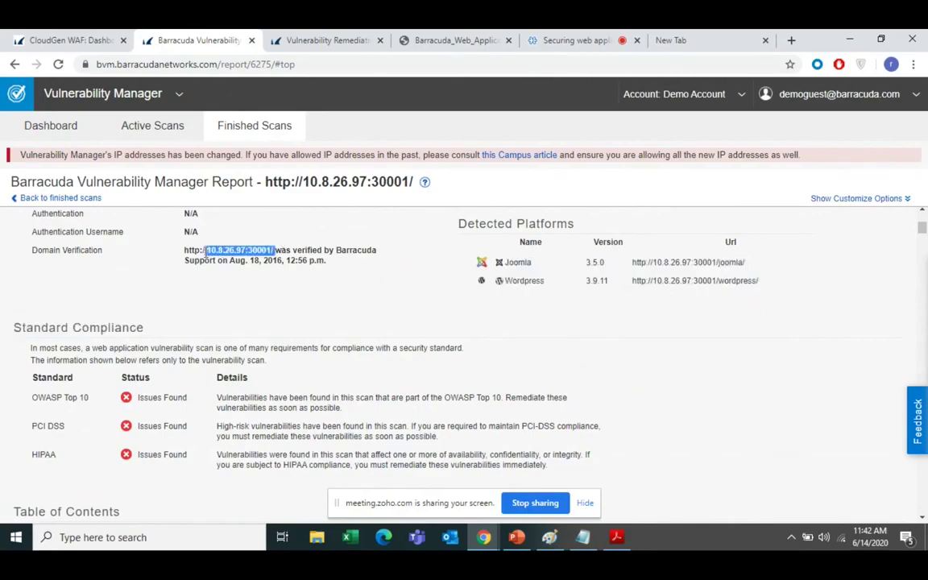
Open the Known Vulnerable Web Server entry from the table of contents and read its issue remediation
scroll(206, 255, "down", 6)
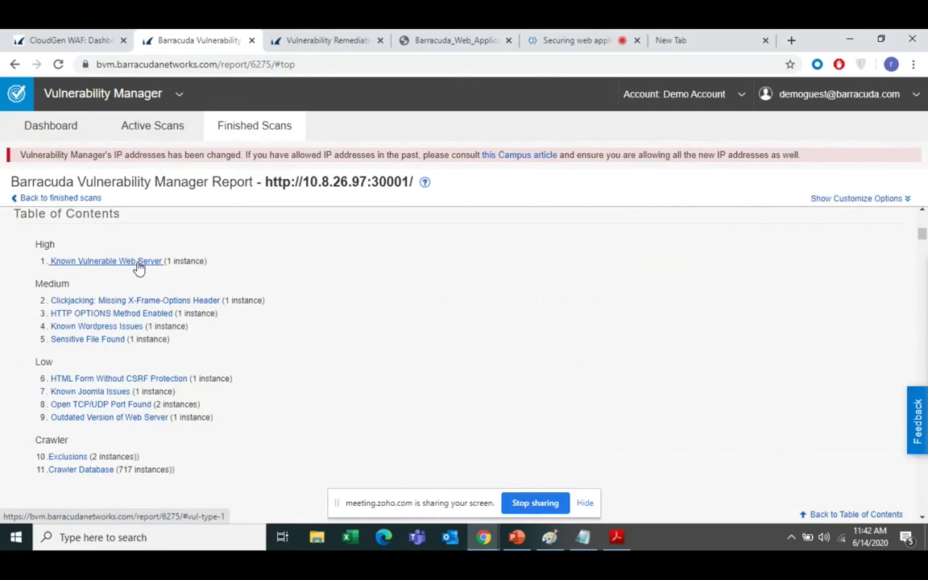
left_click(137, 262)
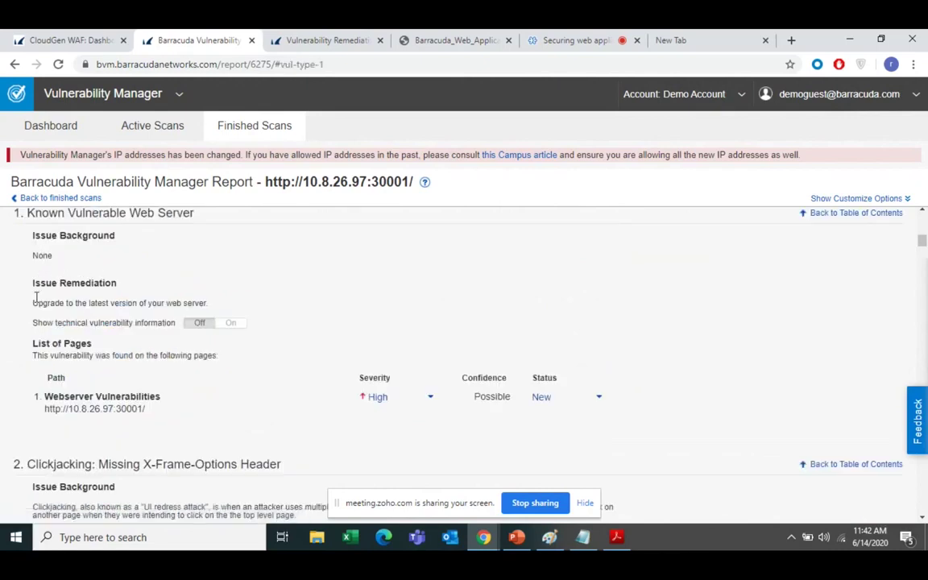
left_click_drag(35, 298, 88, 300)
left_click_drag(207, 300, 35, 303)
left_click(34, 303)
Read the issue remediation for Known Wordpress Issues further down the report
scroll(34, 306, "down", 5)
scroll(35, 309, "down", 6)
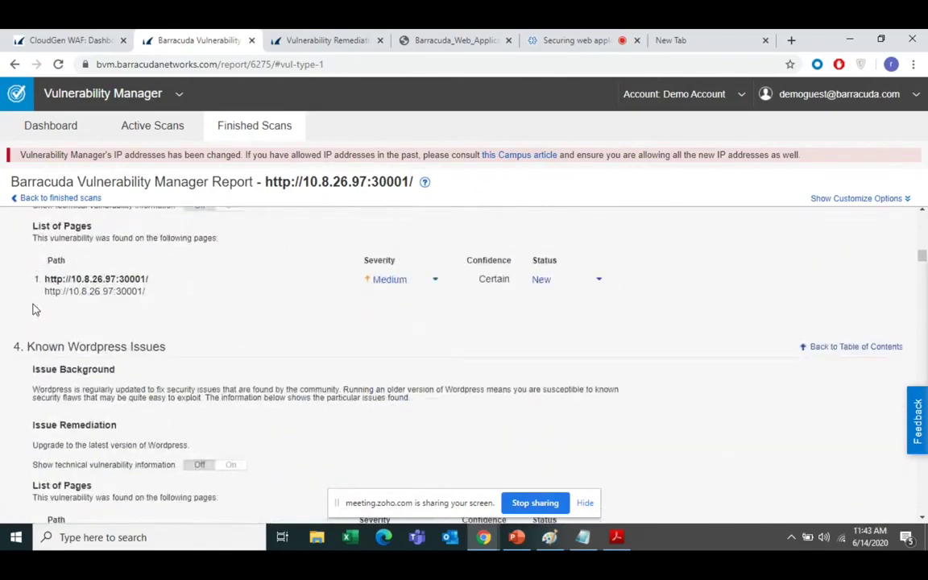
scroll(35, 310, "down", 1)
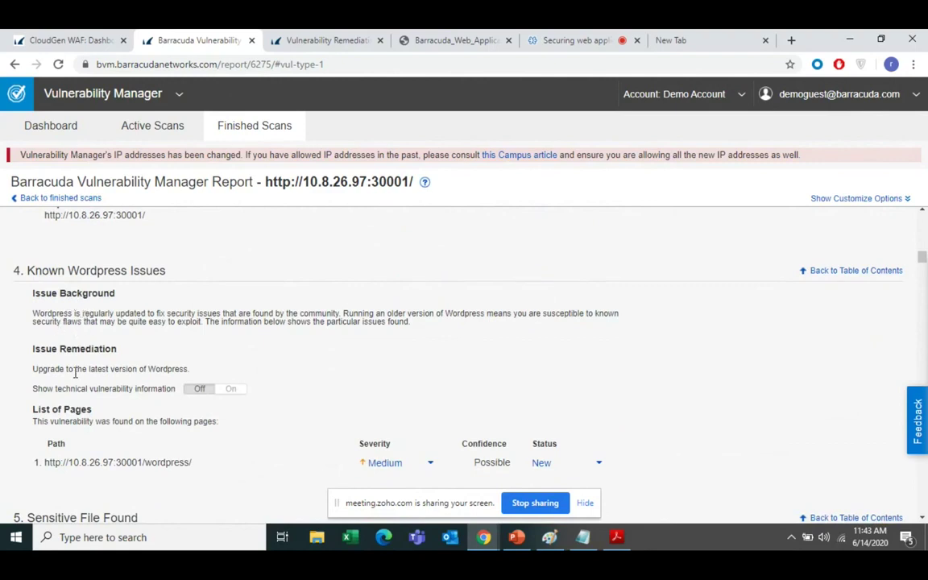
left_click_drag(33, 368, 201, 376)
scroll(203, 377, "down", 8)
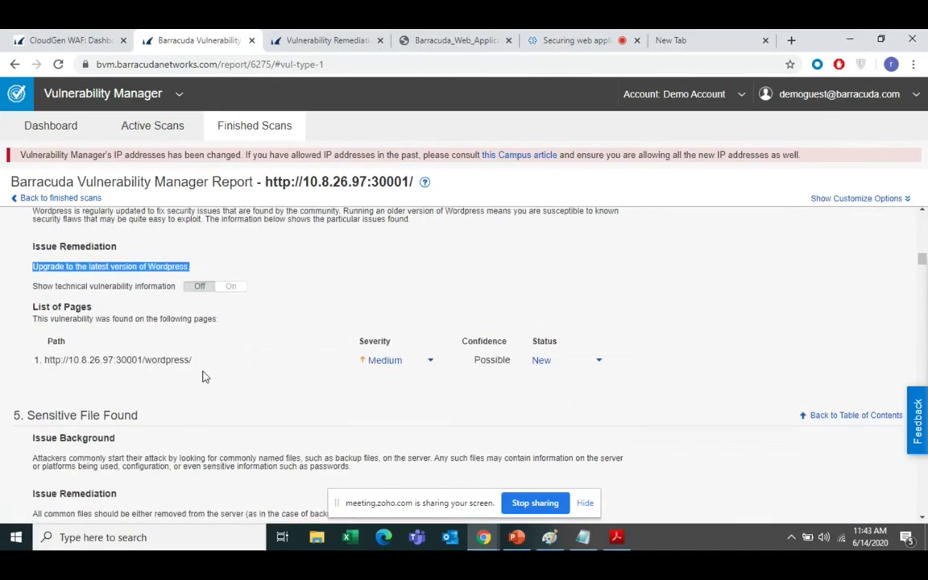
Return to the finished scans, then generate and download the Jan. 20, 2017 Future Scan report as a PDF
scroll(203, 376, "up", 15)
scroll(203, 377, "up", 10)
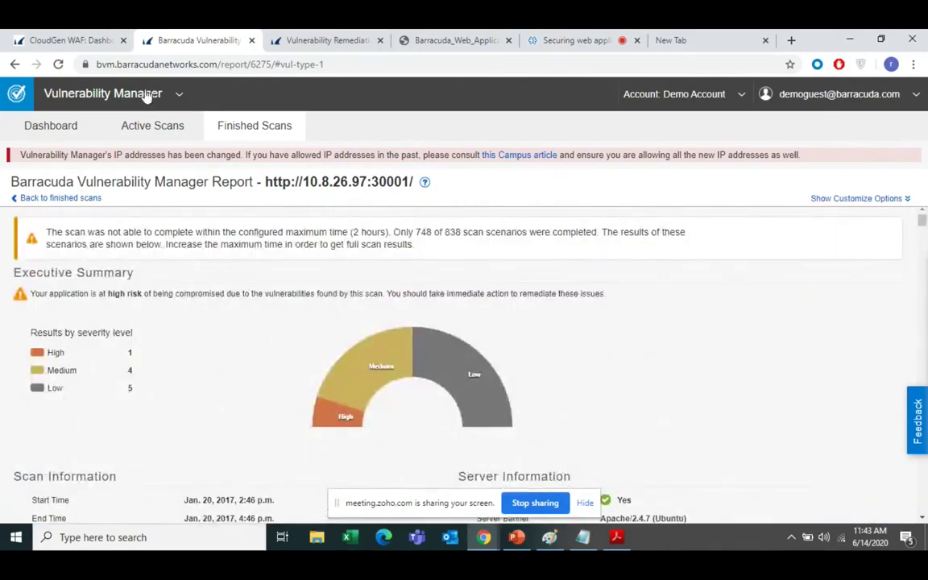
left_click(68, 199)
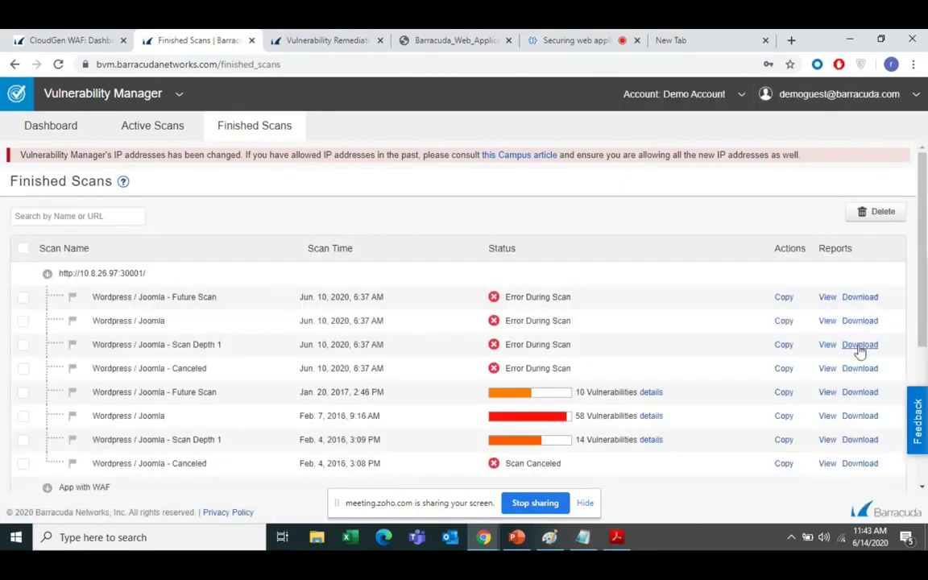
left_click(857, 393)
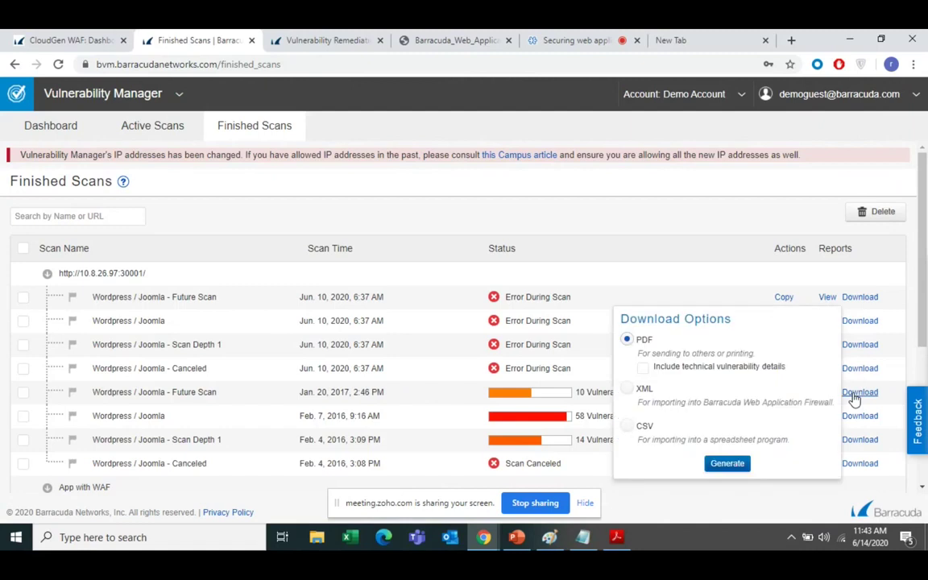
left_click(730, 464)
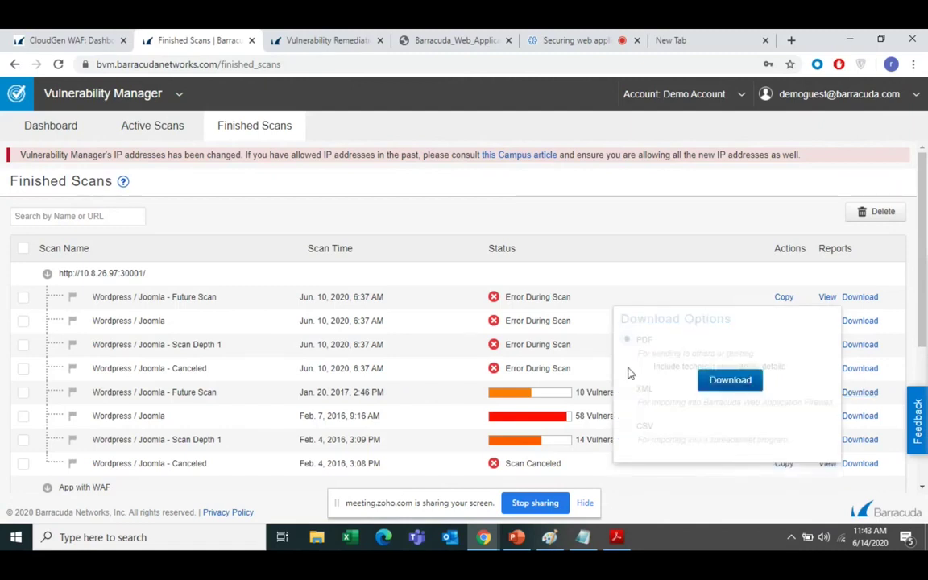
left_click(715, 382)
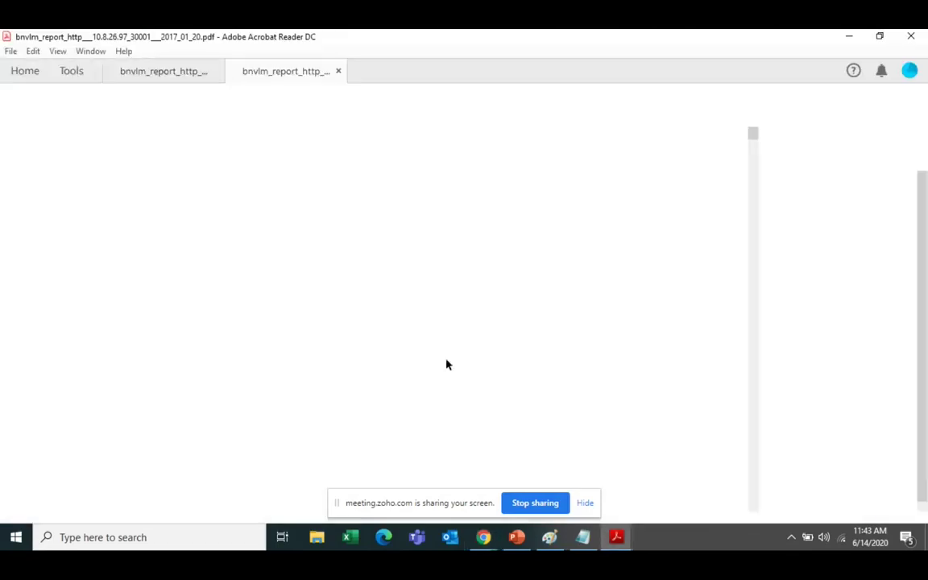
Look through the first pages of the downloaded PDF report and return to the finished scans
scroll(348, 326, "down", 10)
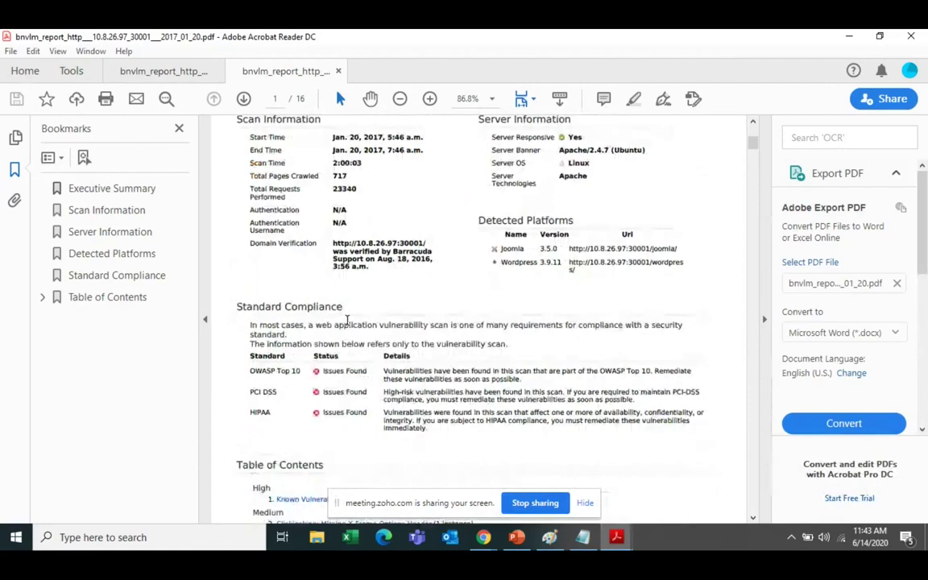
scroll(348, 320, "down", 3)
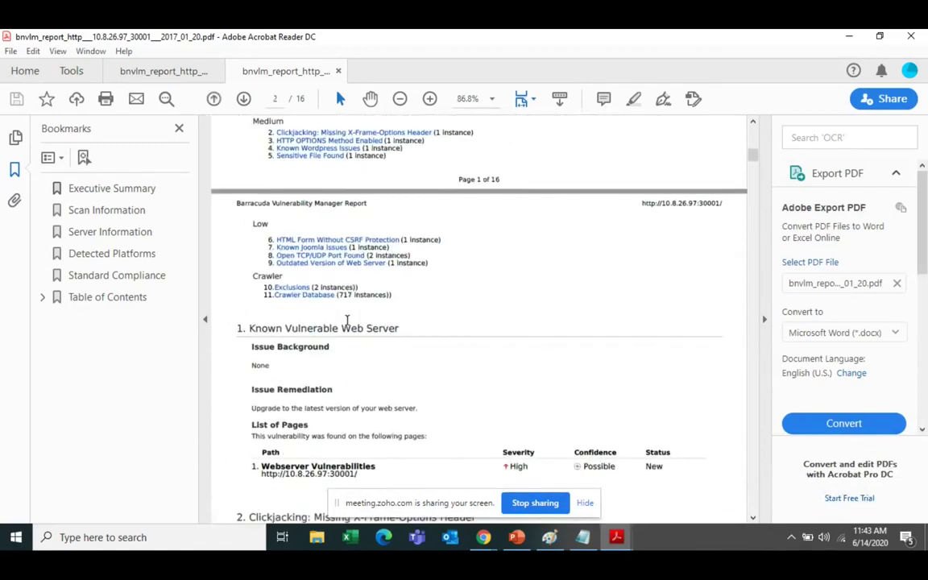
left_click(849, 36)
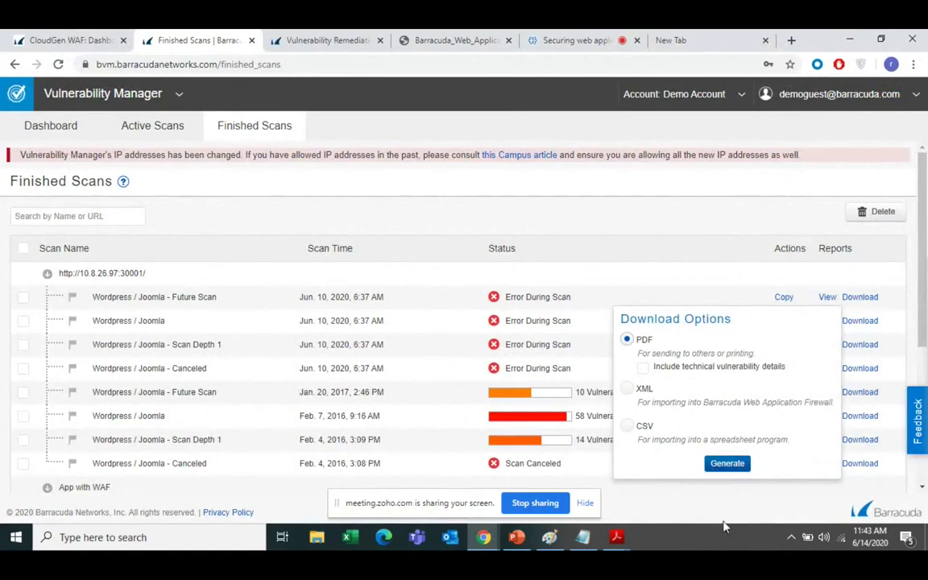
Hide the screen-sharing notice and switch to the Vulnerability Remediation Service web applications page
left_click(587, 504)
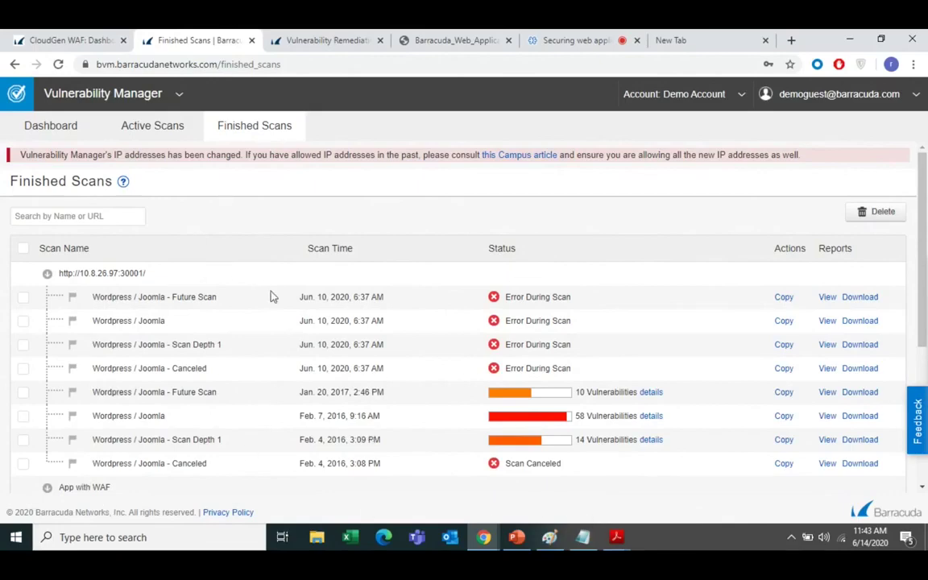
left_click(302, 37)
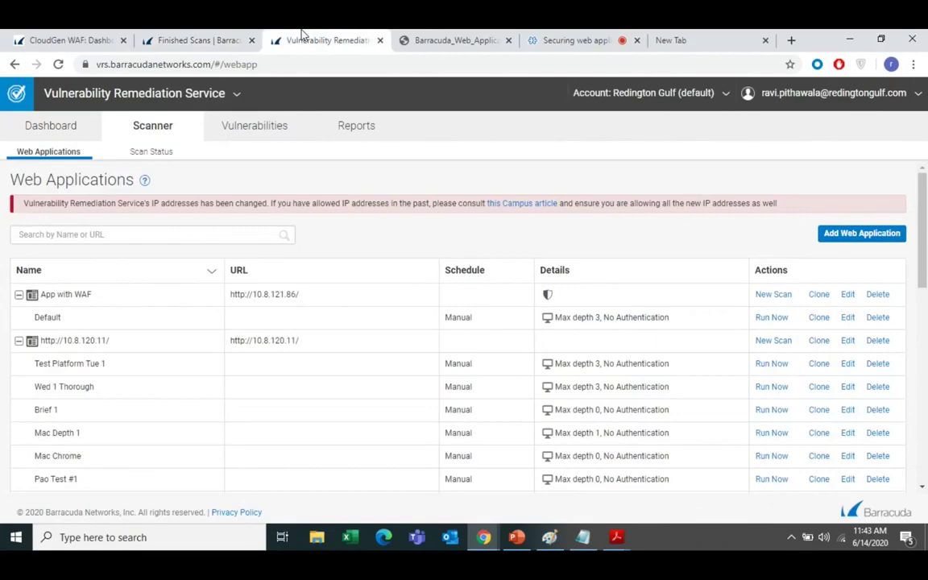
Compare the Vulnerability Manager finished scans with the Vulnerability Remediation Service page, highlighting the latter's service name and web address
left_click(213, 39)
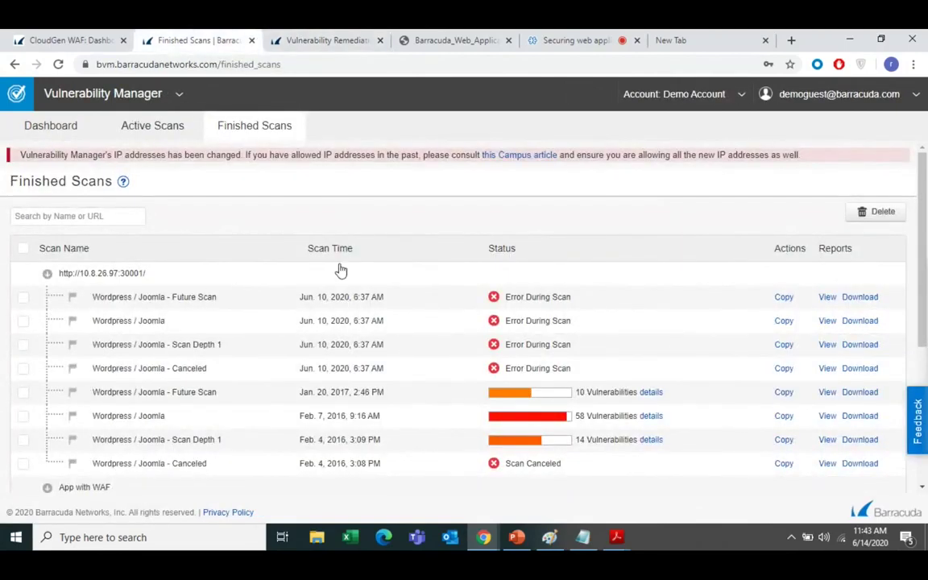
left_click(333, 44)
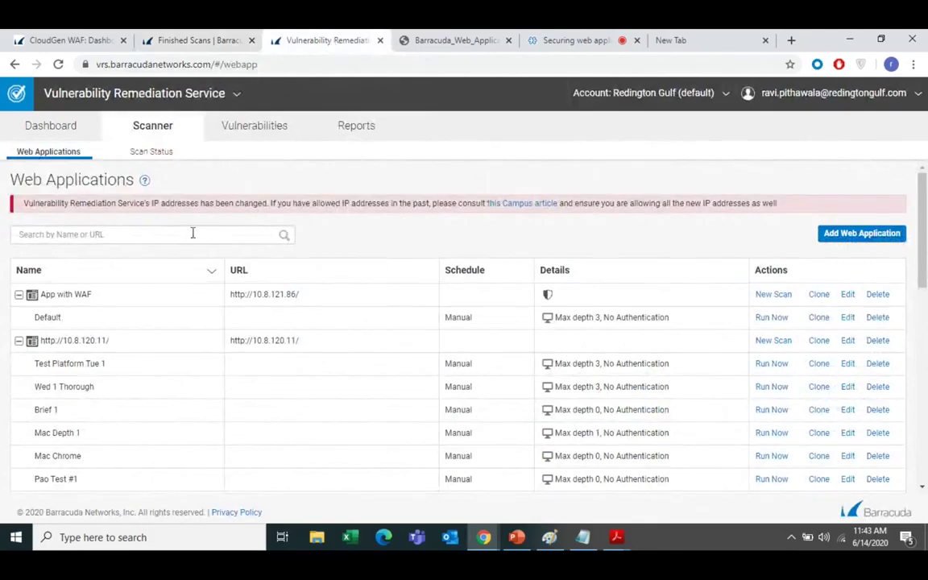
left_click_drag(46, 94, 218, 97)
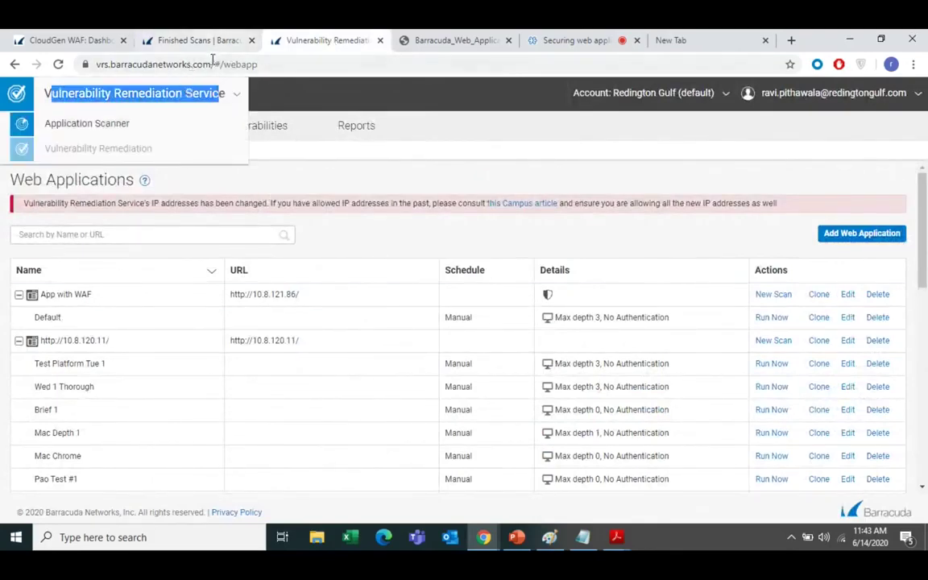
left_click_drag(211, 64, 87, 65)
left_click(536, 197)
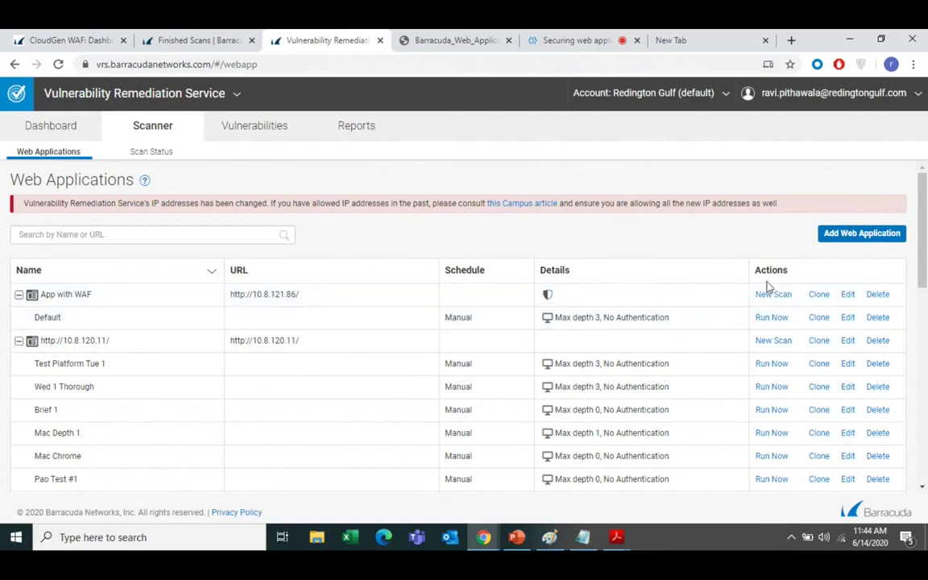
Start a new web application with WAF as the URL and clear its web application name
left_click(838, 233)
left_click(327, 150)
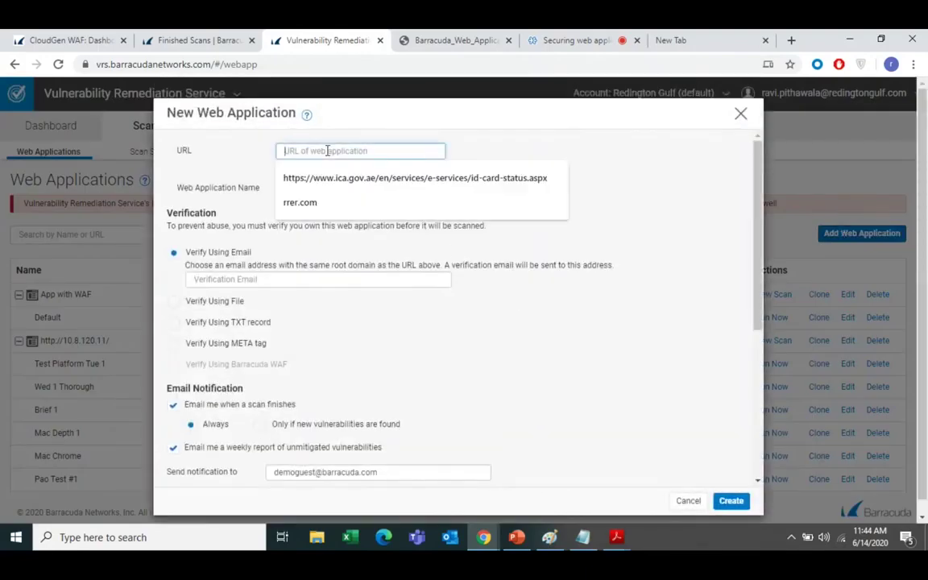
type("W")
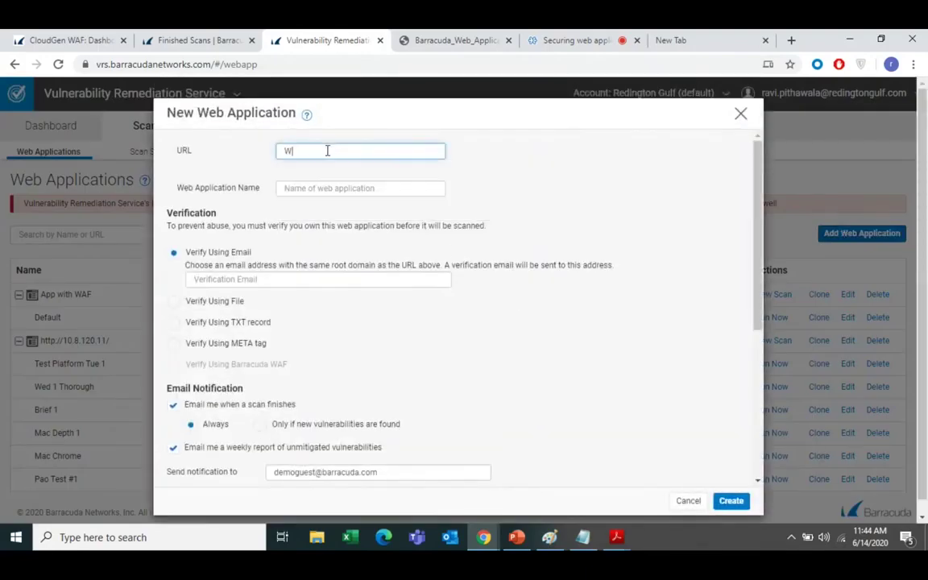
type("AF")
left_click(331, 187)
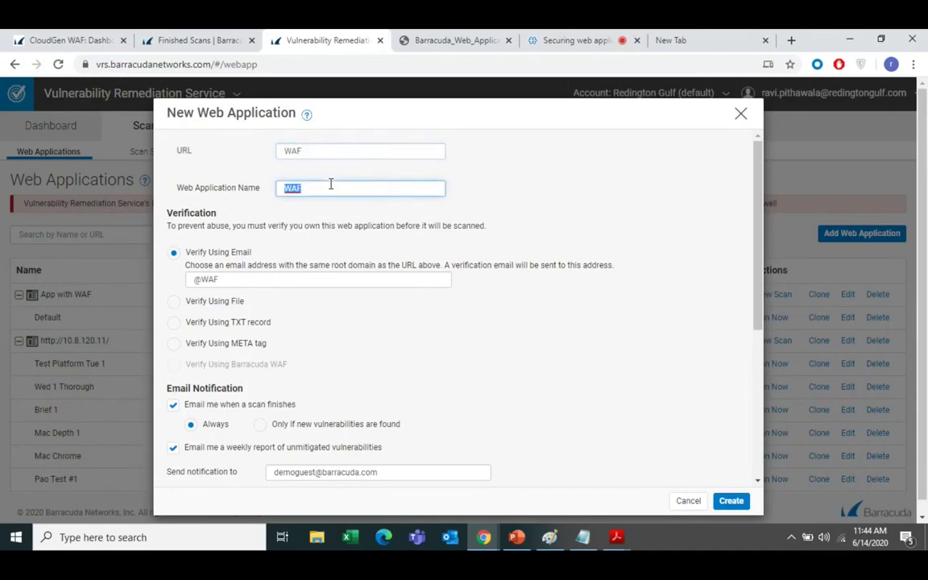
key("BackSpace")
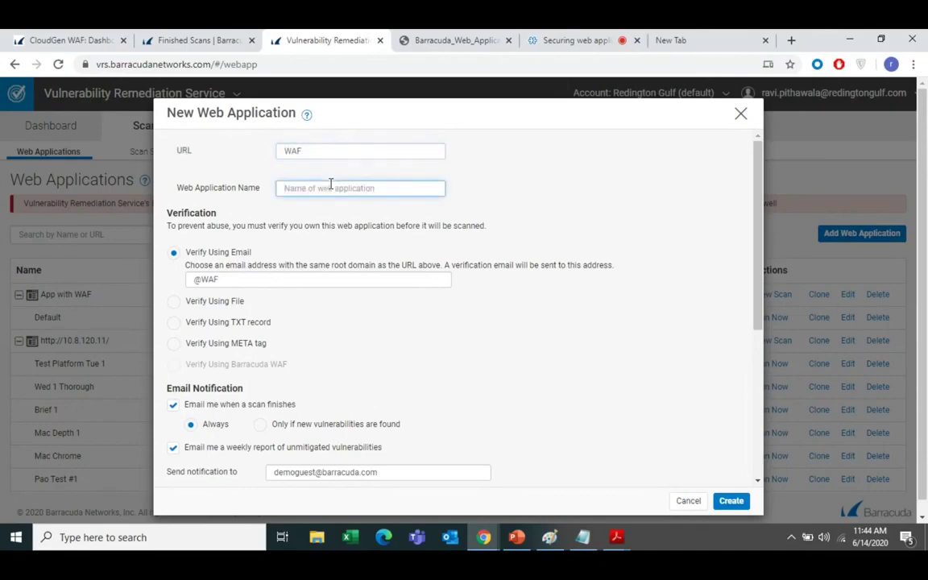
Check the active scans in Vulnerability Manager, opening a new scan configuration and cancelling it
left_click(201, 36)
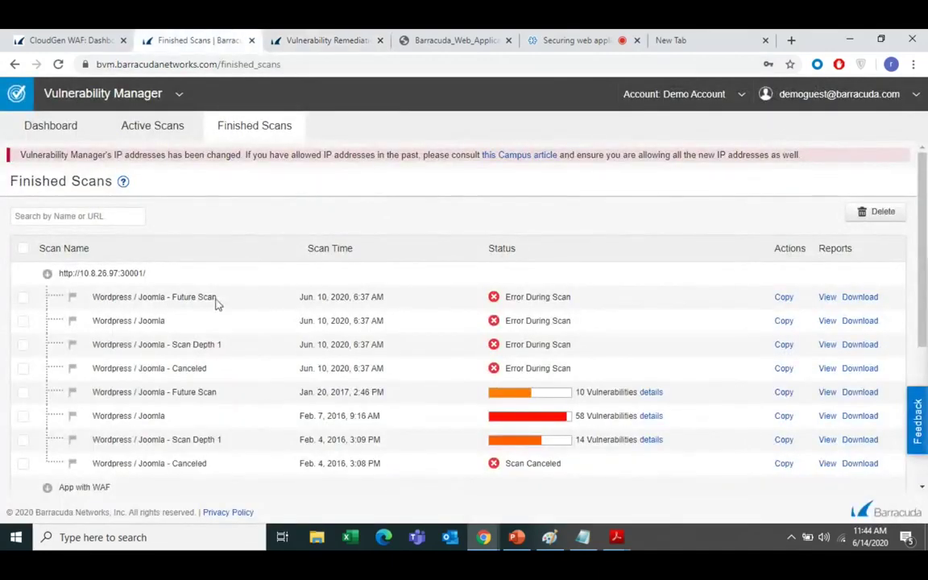
left_click(144, 126)
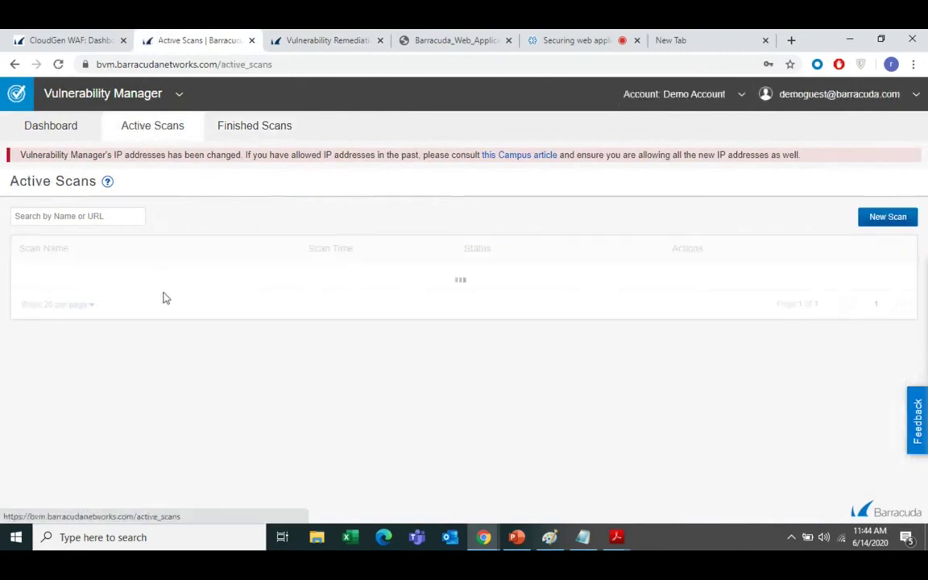
left_click(163, 278)
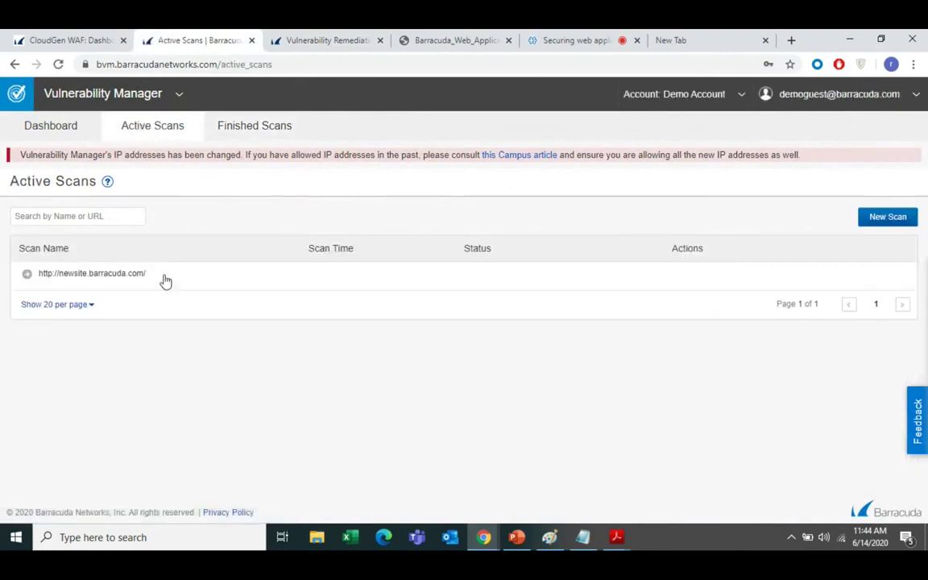
left_click(890, 216)
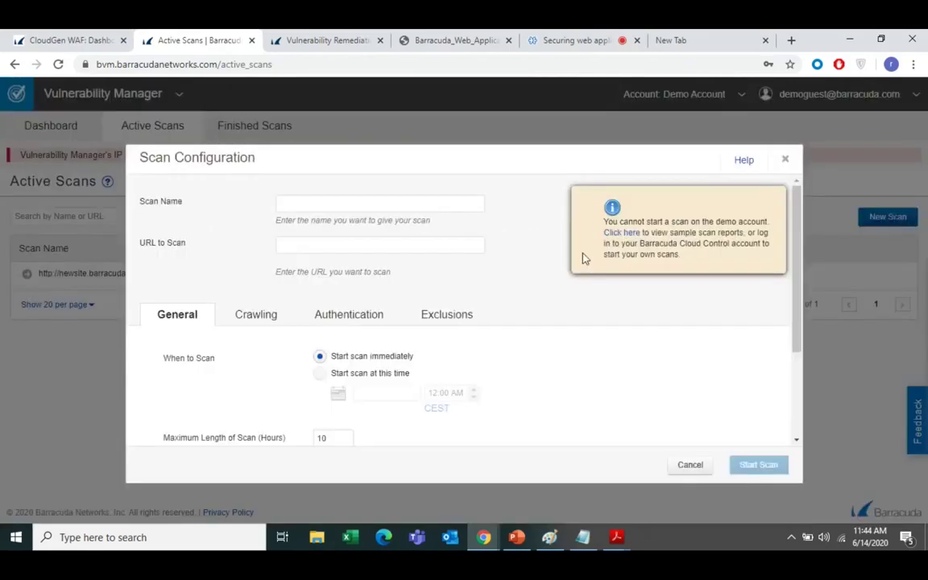
left_click(694, 466)
Sign out of the Vulnerability Manager demo account and sign in with the saved account credentials
left_click(836, 98)
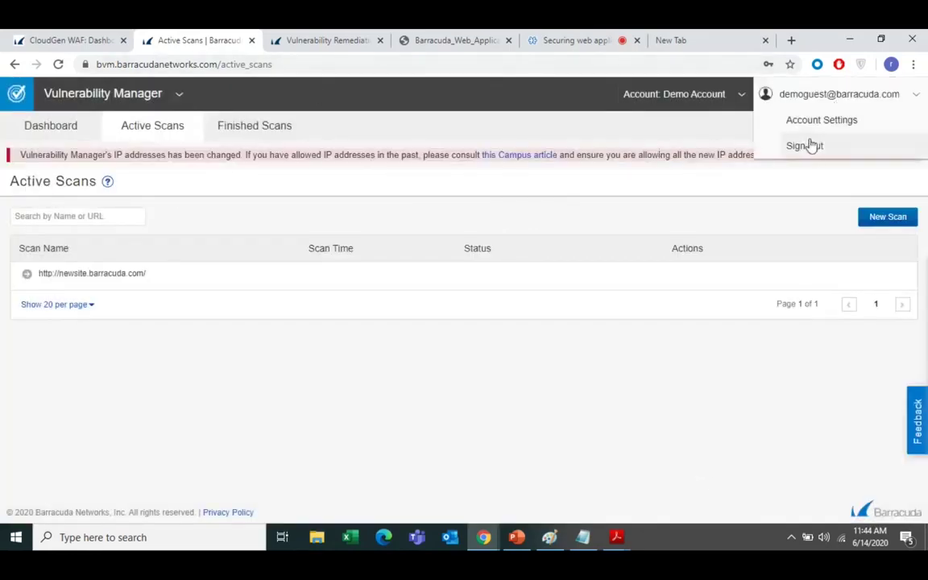
left_click(810, 145)
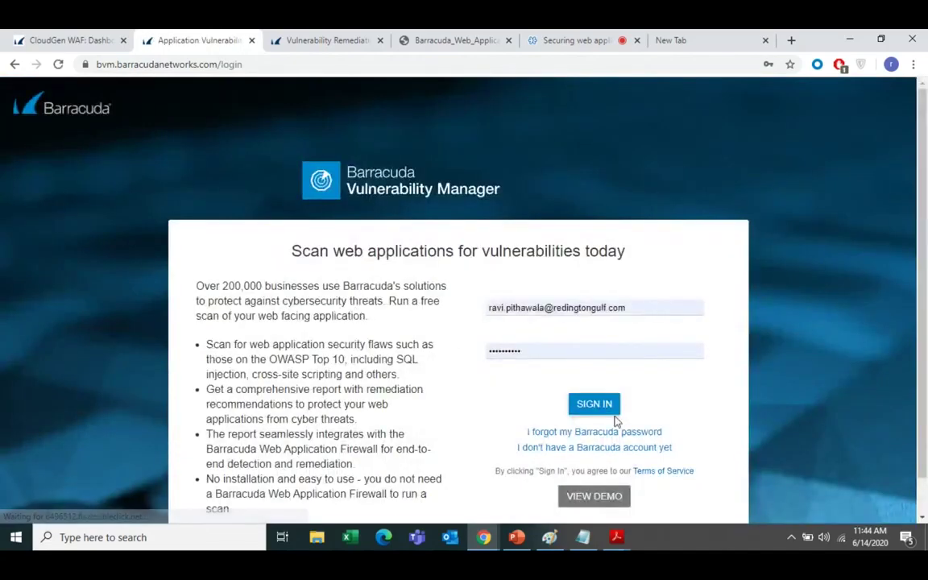
left_click(603, 406)
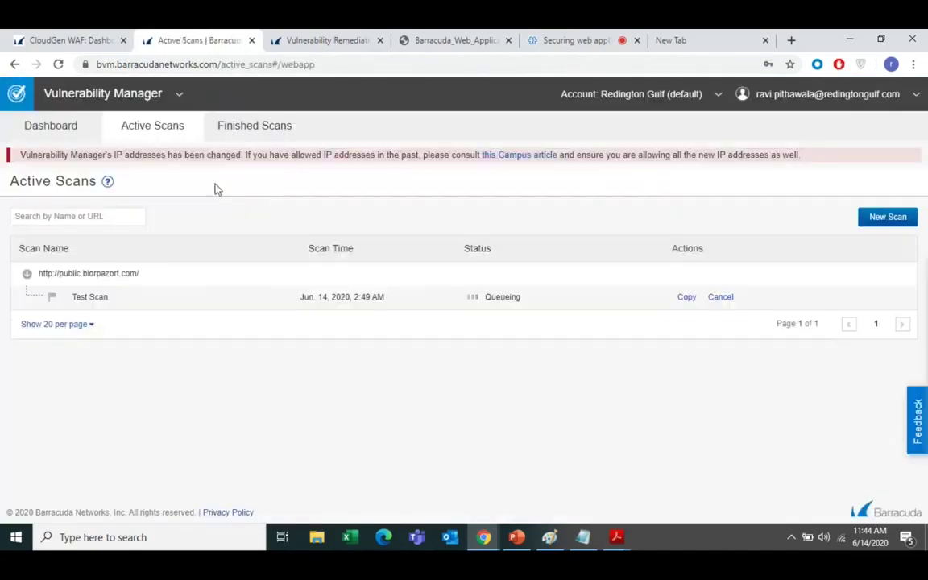
left_click(50, 122)
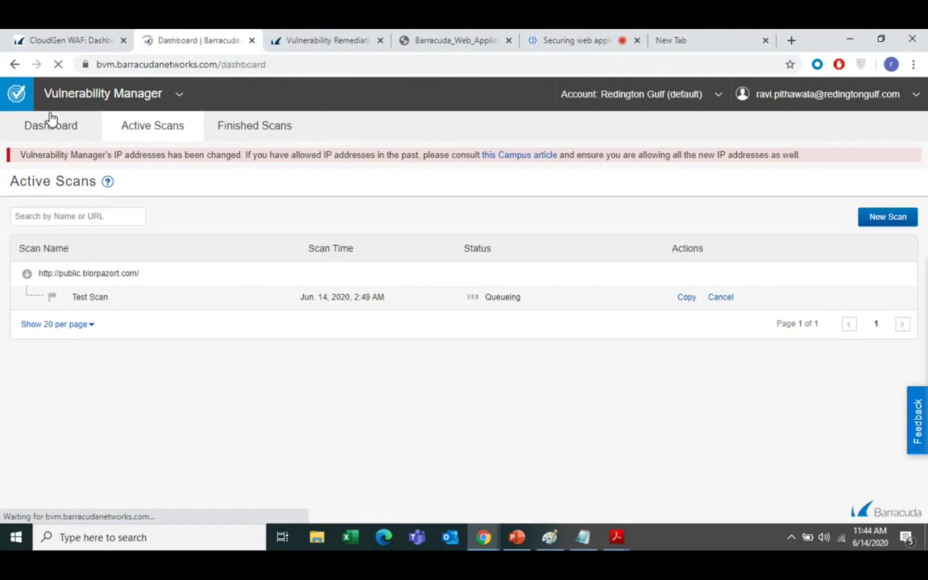
left_click(149, 129)
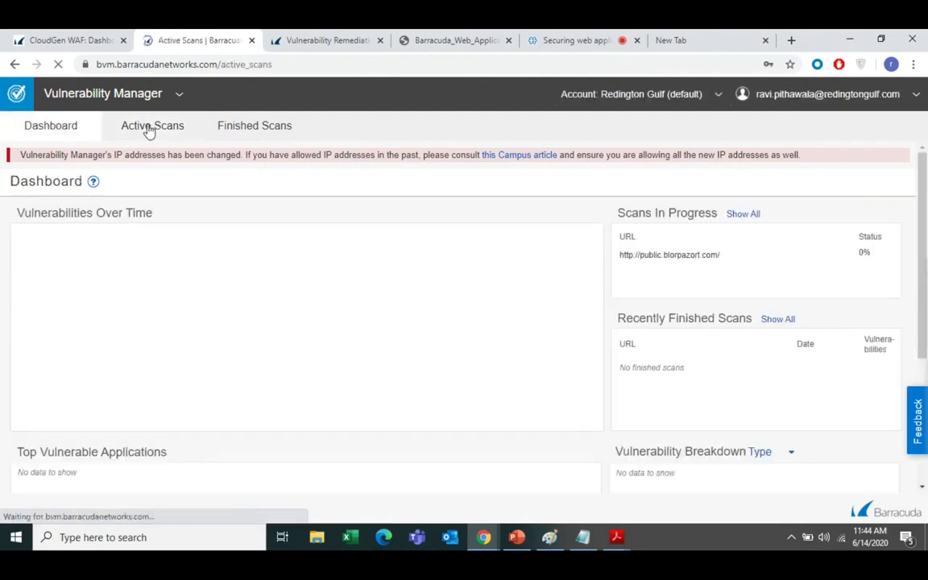
left_click_drag(141, 274, 36, 284)
key("ctrl+c")
left_click(361, 37)
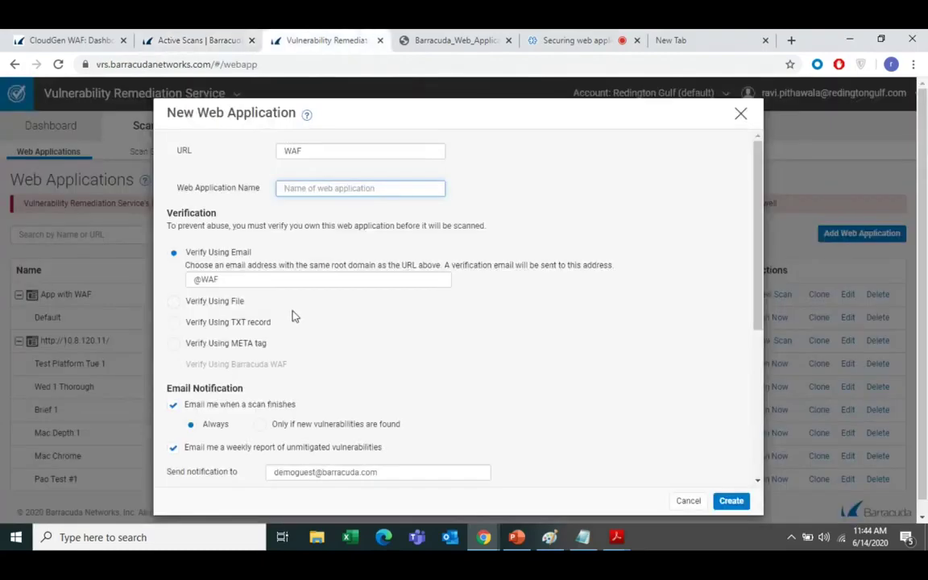
key("ctrl+v")
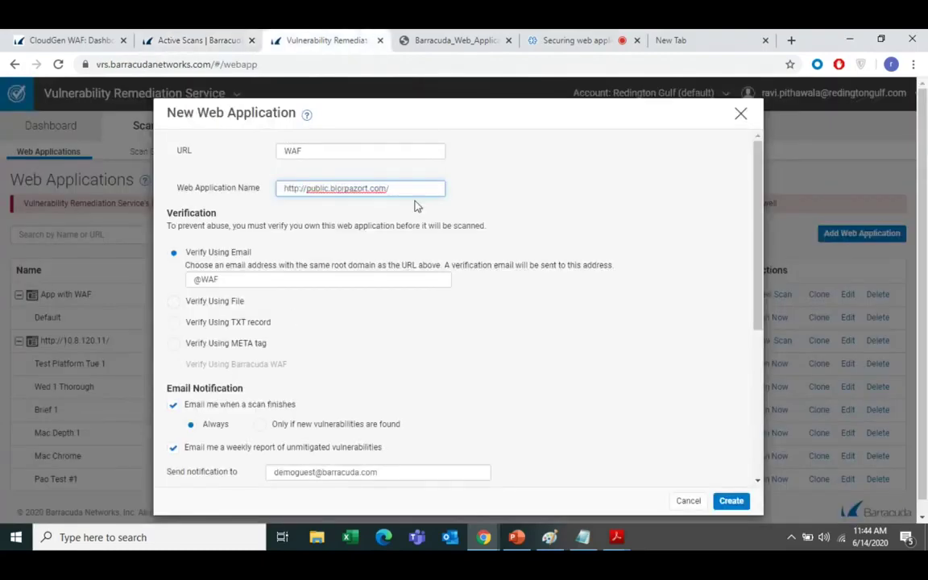
left_click(347, 228)
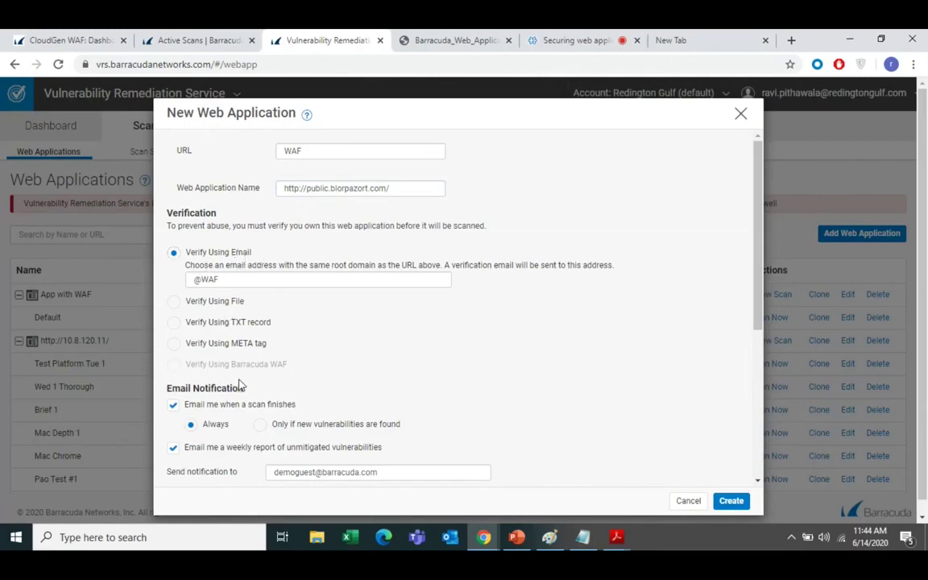
Review the new web application's notification options and the mitigation section's explanation of WAF protection
scroll(238, 386, "down", 4)
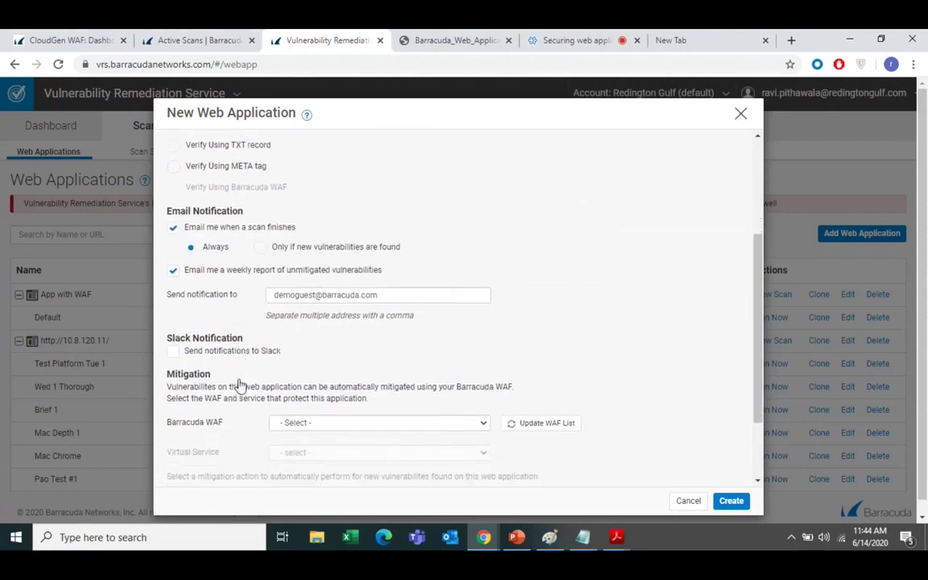
scroll(238, 386, "down", 2)
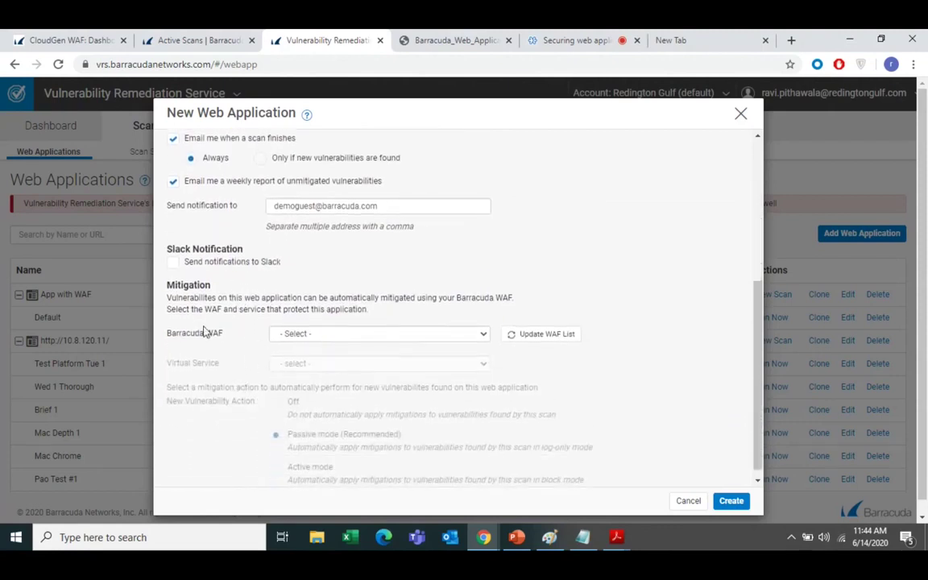
mouse_move(168, 297)
left_mouse_down()
mouse_move(222, 297)
mouse_move(179, 298)
left_mouse_up()
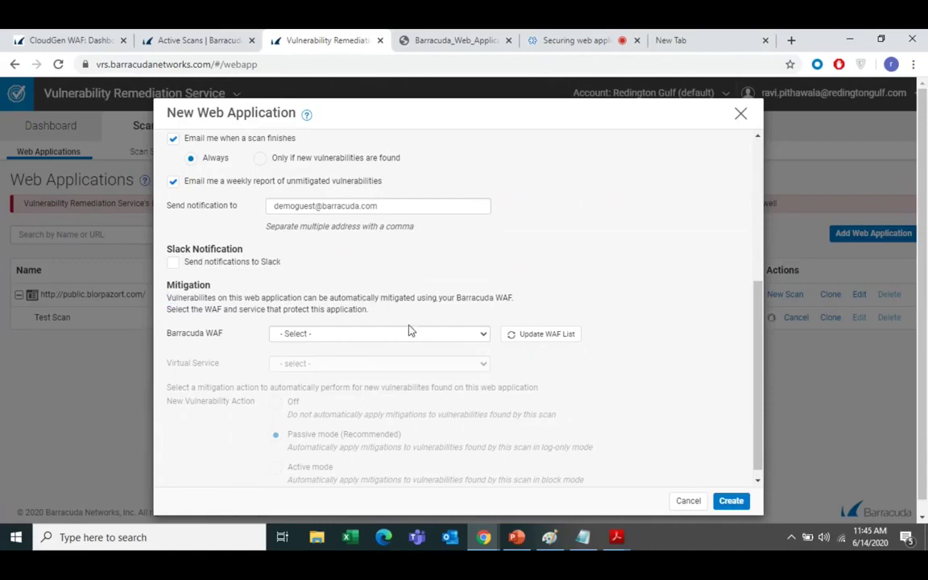
left_click_drag(239, 310, 374, 314)
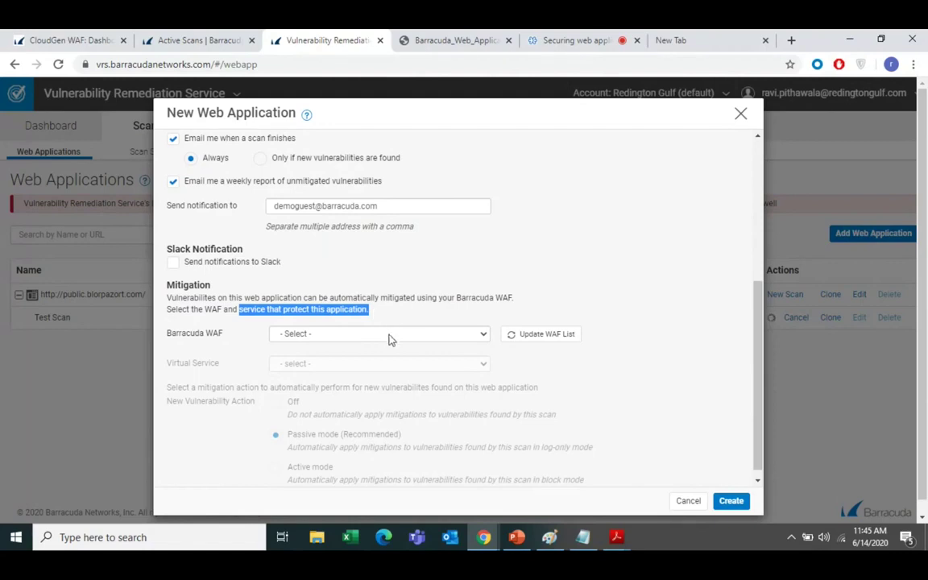
Select BVM WAF VPS DEMO 86 as the Barracuda WAF, check the virtual service choices, and cancel the new web application
left_click(390, 339)
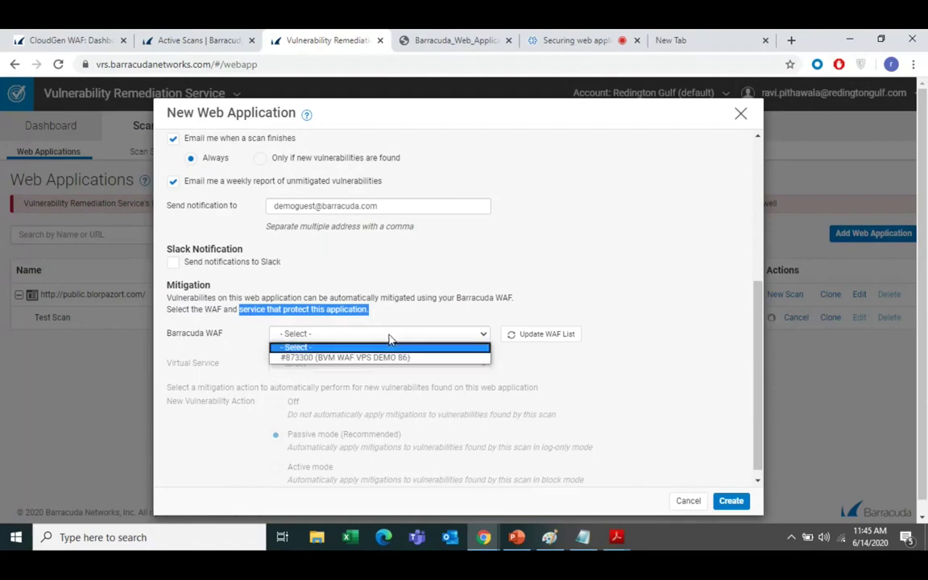
left_click(402, 358)
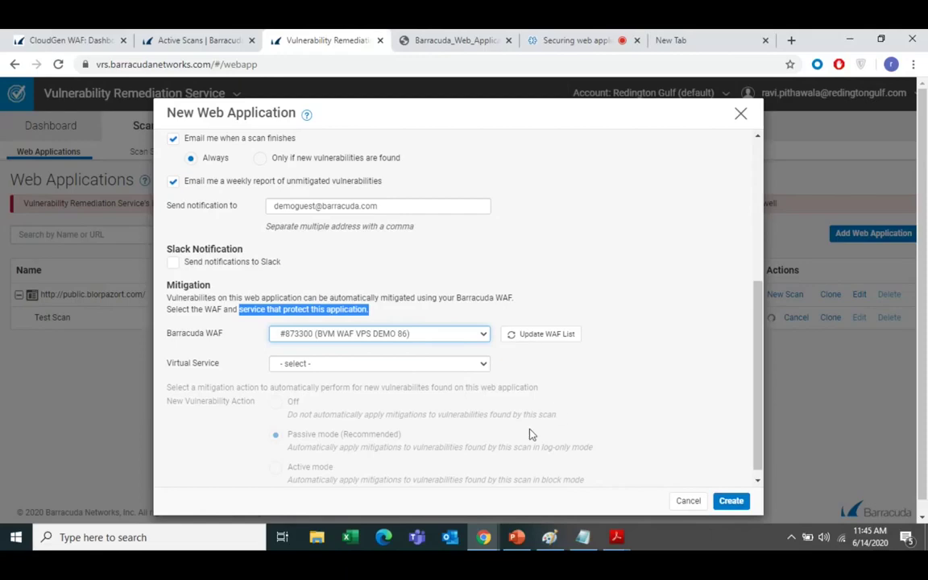
left_click(441, 367)
left_click(442, 375)
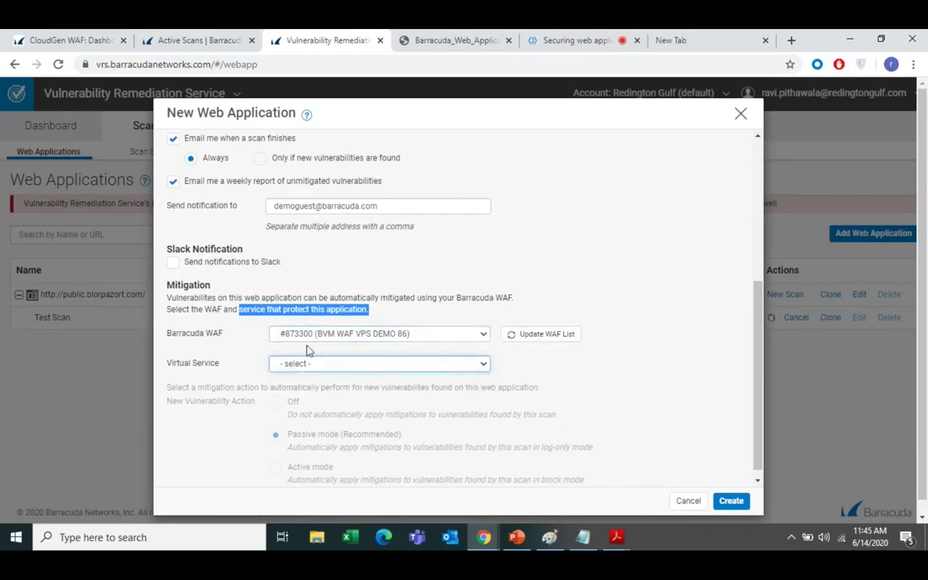
scroll(586, 336, "up", 4)
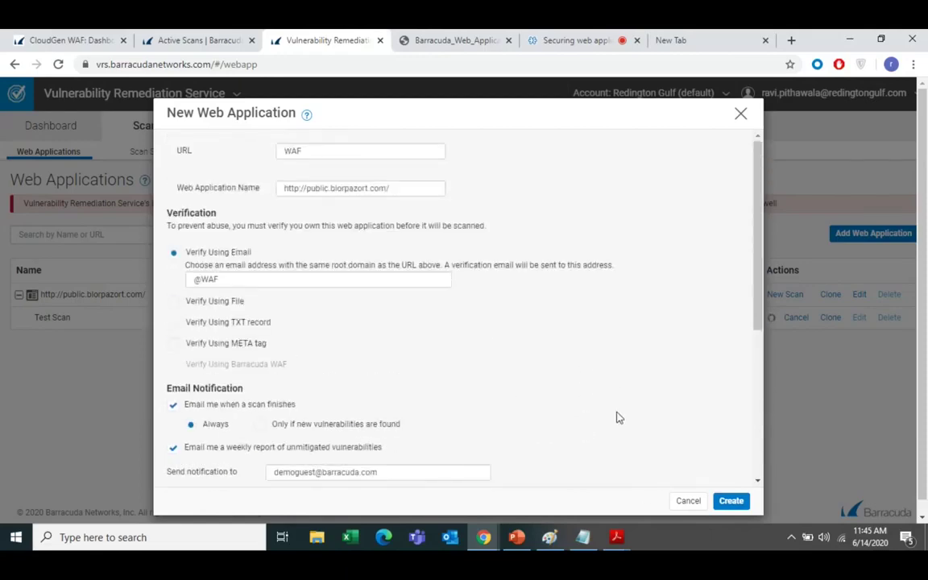
left_click(685, 503)
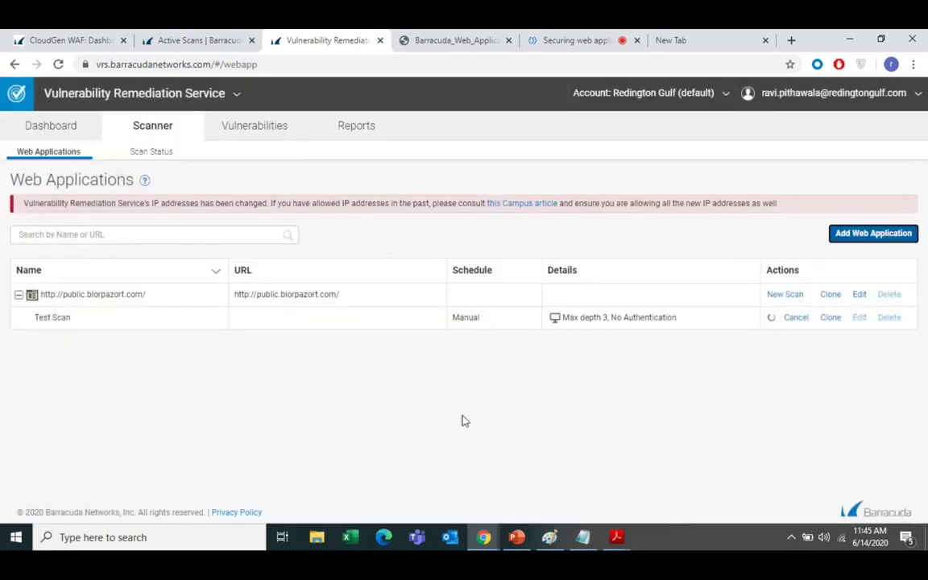
left_click(278, 126)
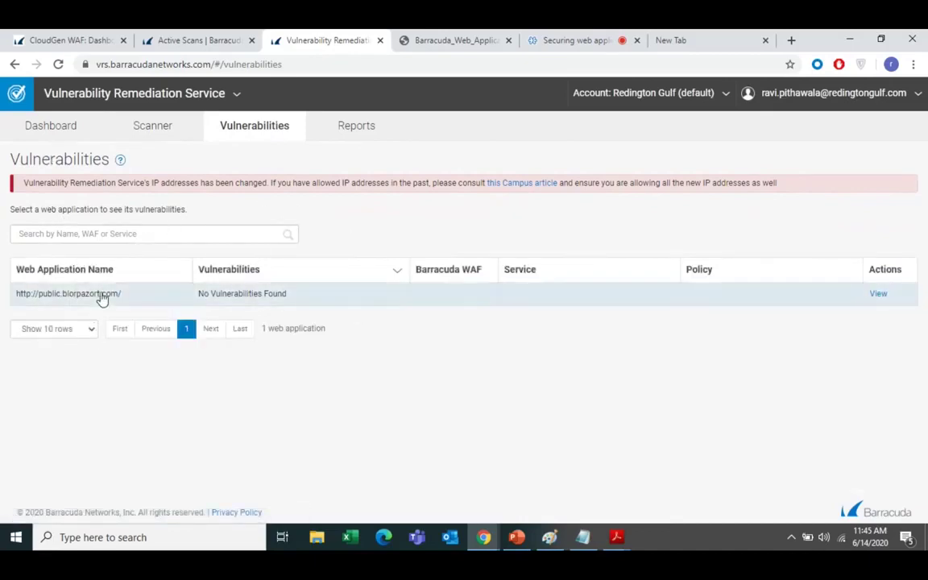
left_click(878, 296)
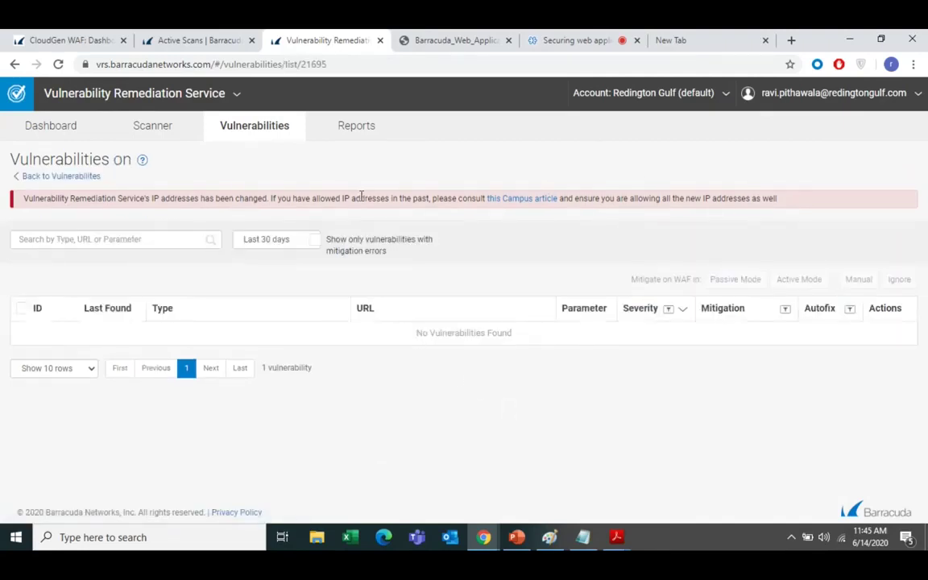
Sign out of Vulnerability Remediation Service, open its demo account, and look through the demo web applications list
left_click(893, 95)
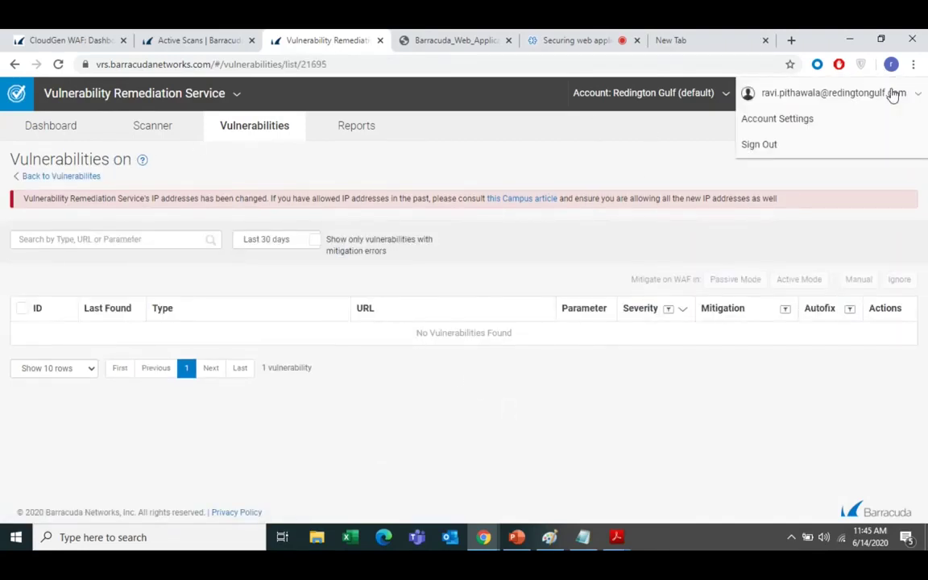
left_click(817, 145)
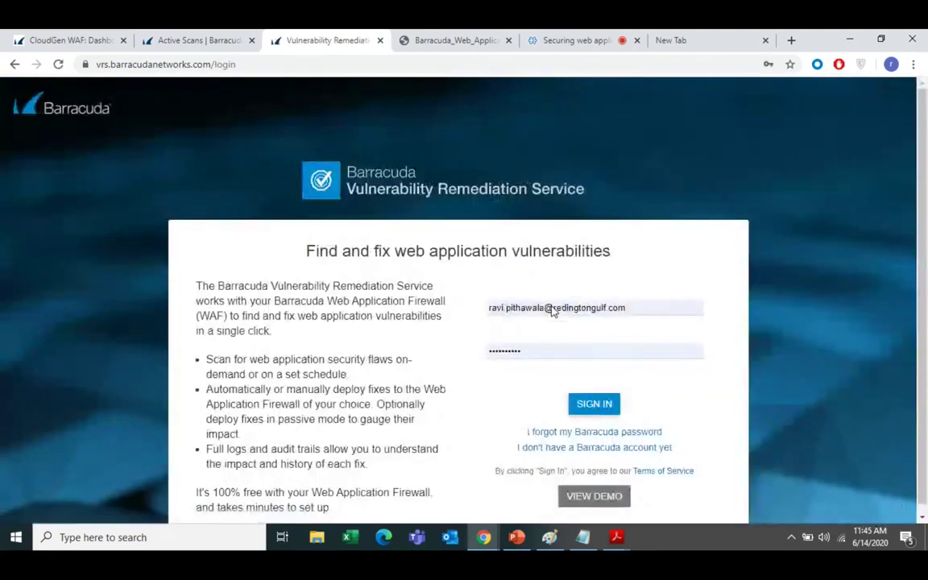
left_click(598, 495)
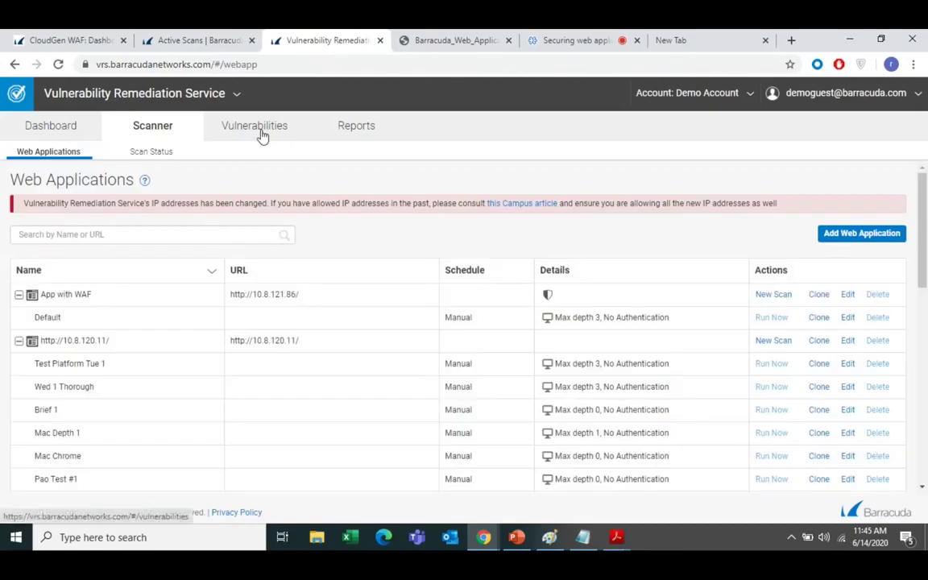
scroll(182, 327, "down", 4)
scroll(182, 327, "up", 3)
scroll(182, 329, "up", 2)
scroll(182, 329, "down", 8)
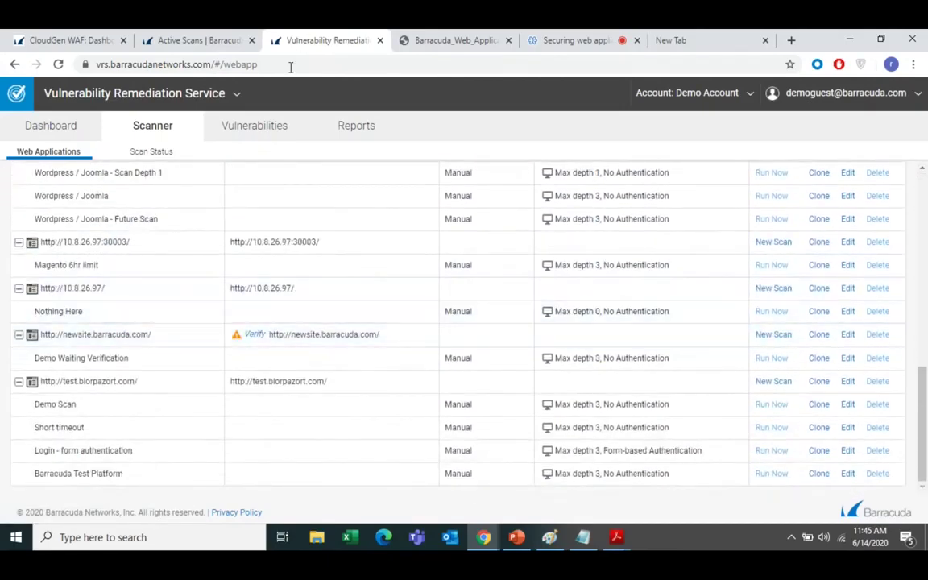
mouse_move(236, 340)
left_click(262, 137)
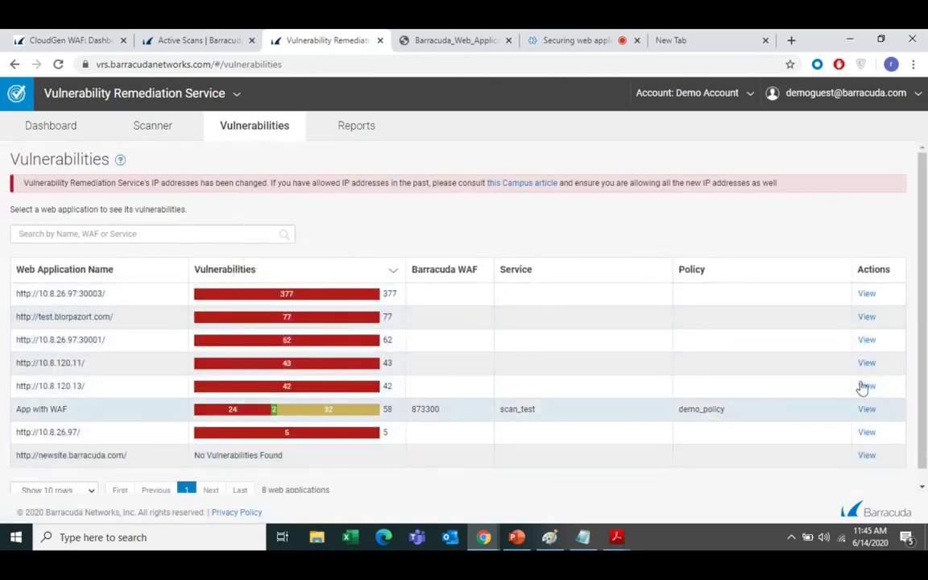
left_click(868, 295)
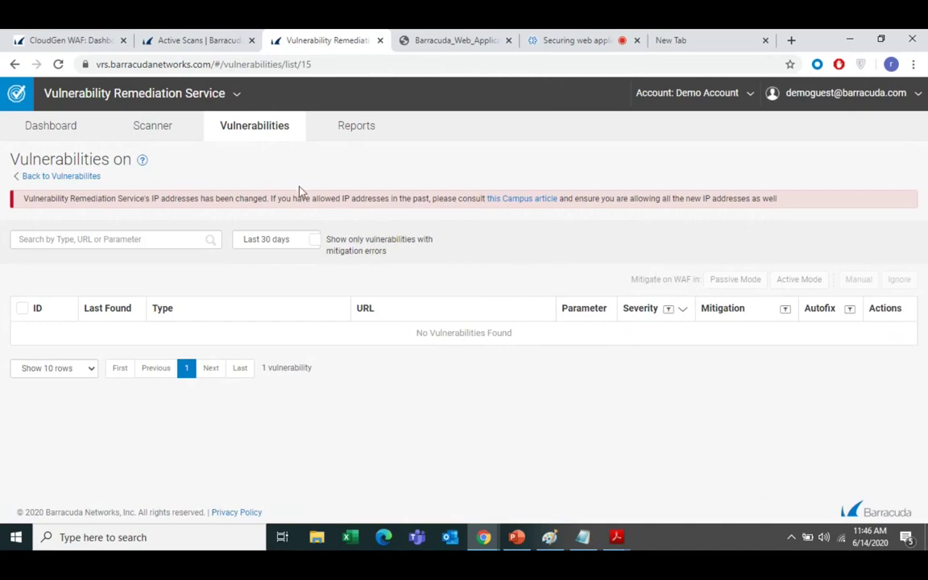
Show the web addresses of Vulnerability Manager and Vulnerability Remediation Service, and return to the CloudGen WAF dashboard
left_click(199, 33)
left_click(161, 64)
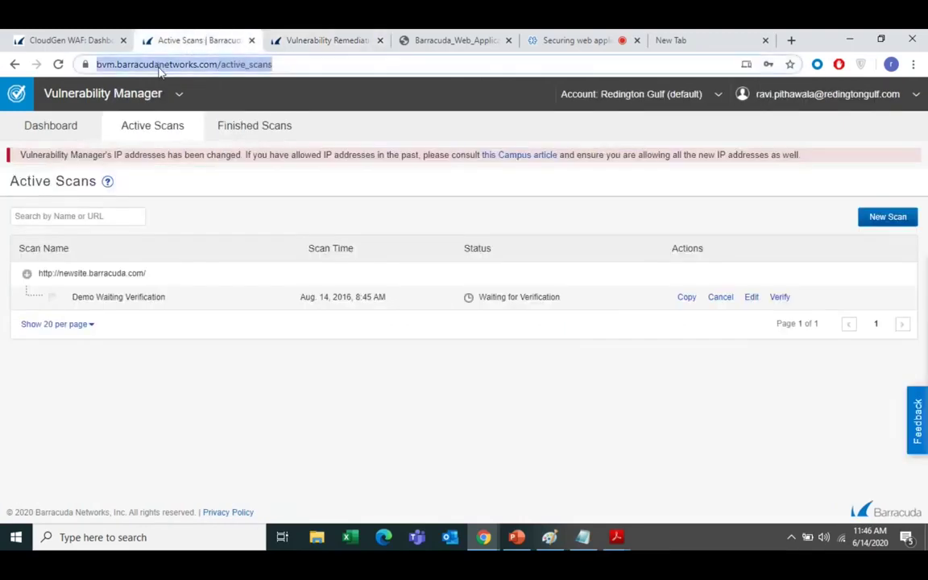
left_click(286, 36)
left_click(212, 69)
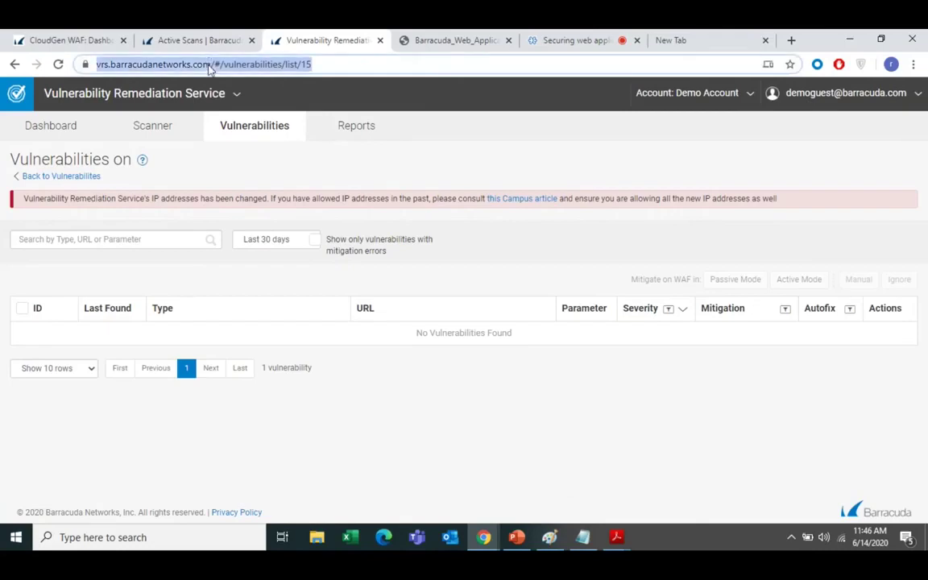
left_click(87, 34)
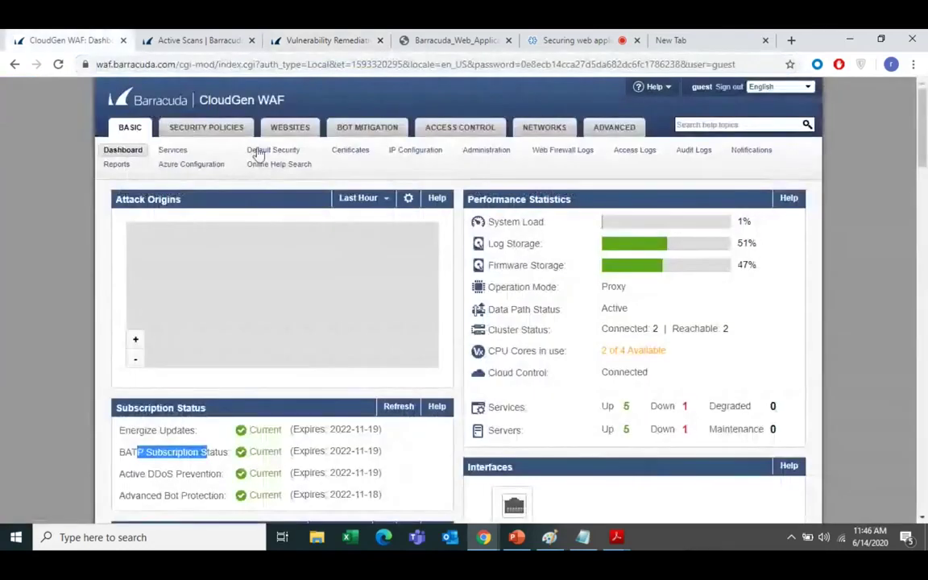
Switch to the Zoho Meeting session and stop sharing the screen
left_click(551, 36)
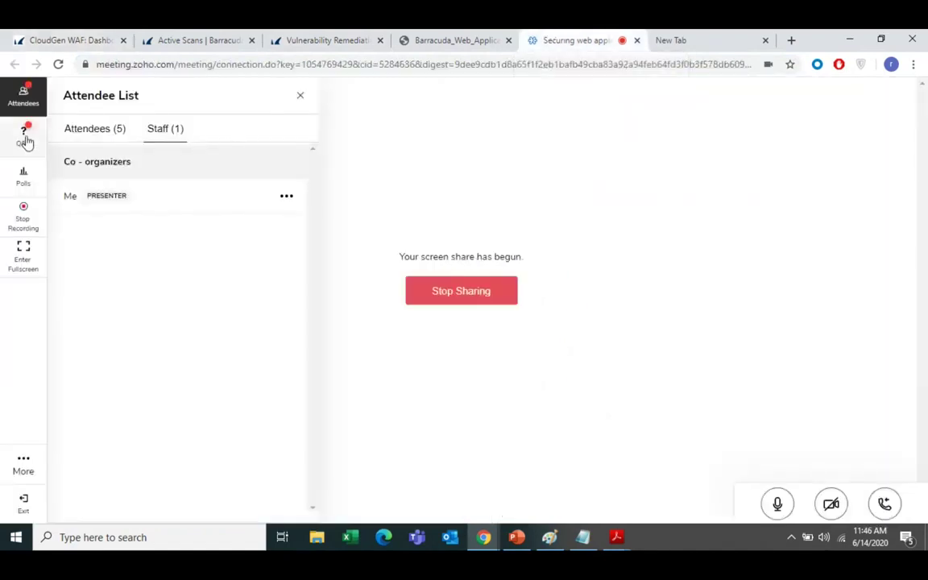
left_click(461, 291)
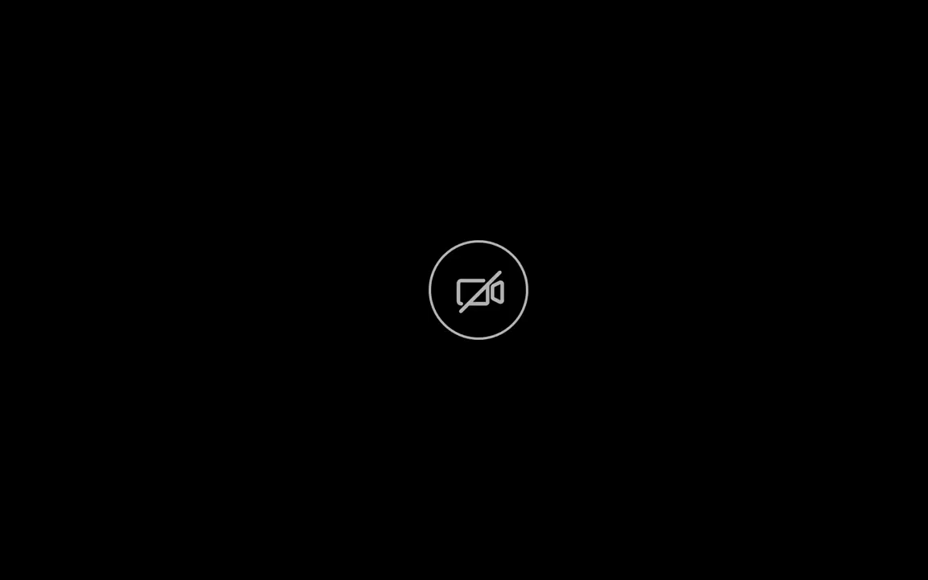